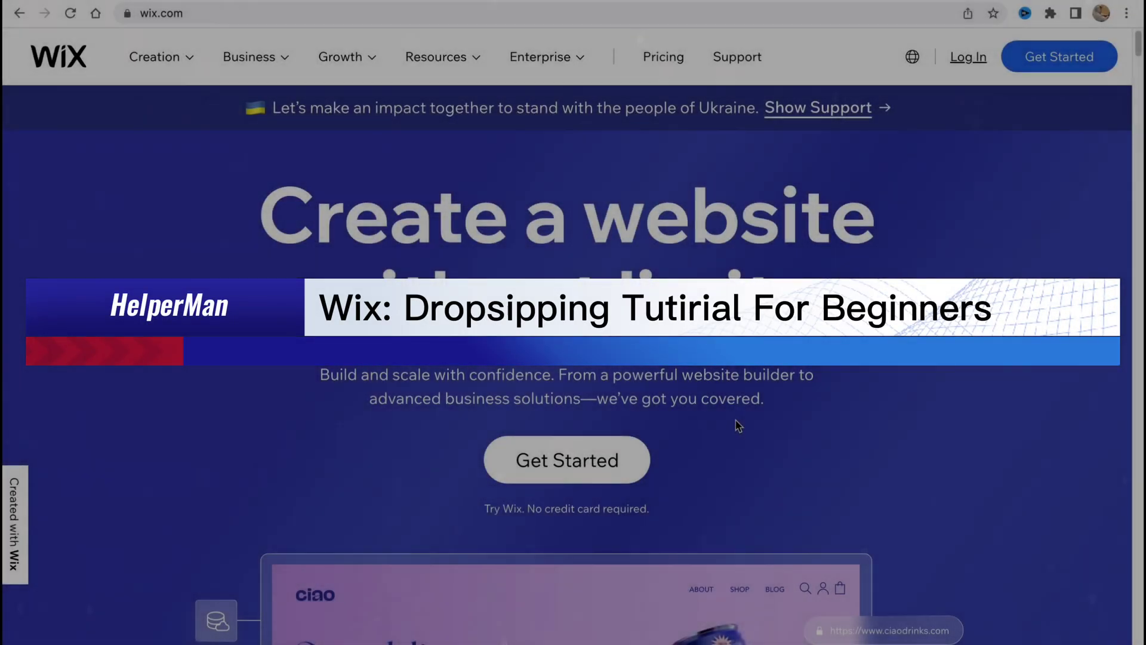
Step: Create a new Wix account through Continue with Google, selecting the Google account to use
scroll(738, 425, down, 6)
scroll(737, 426, down, 10)
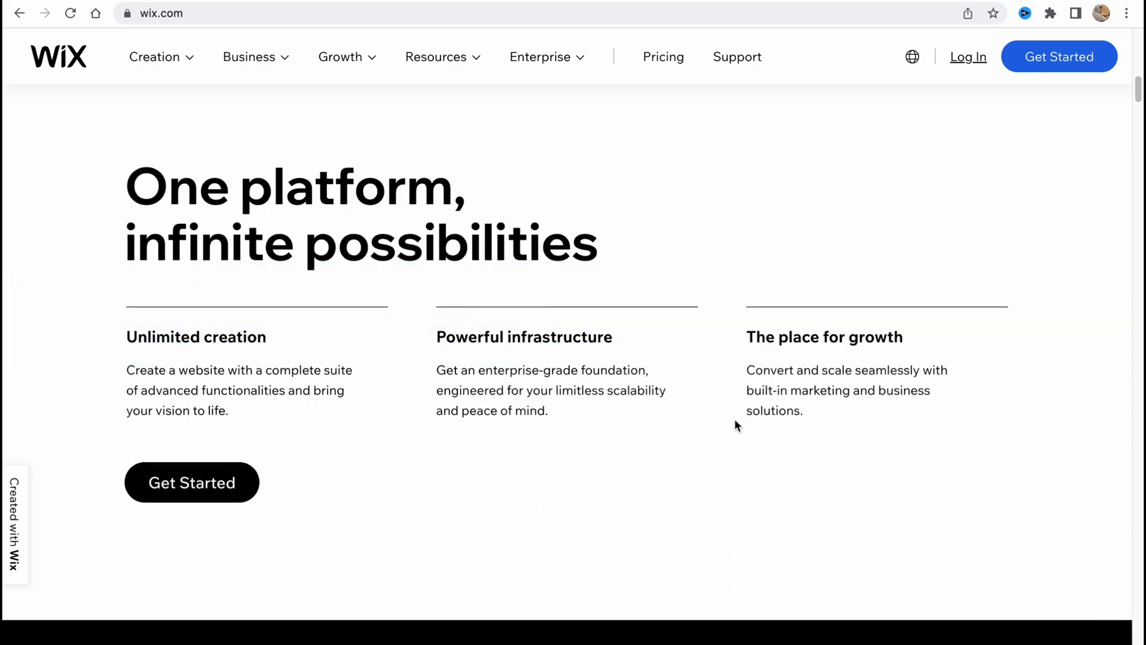
scroll(735, 420, up, 15)
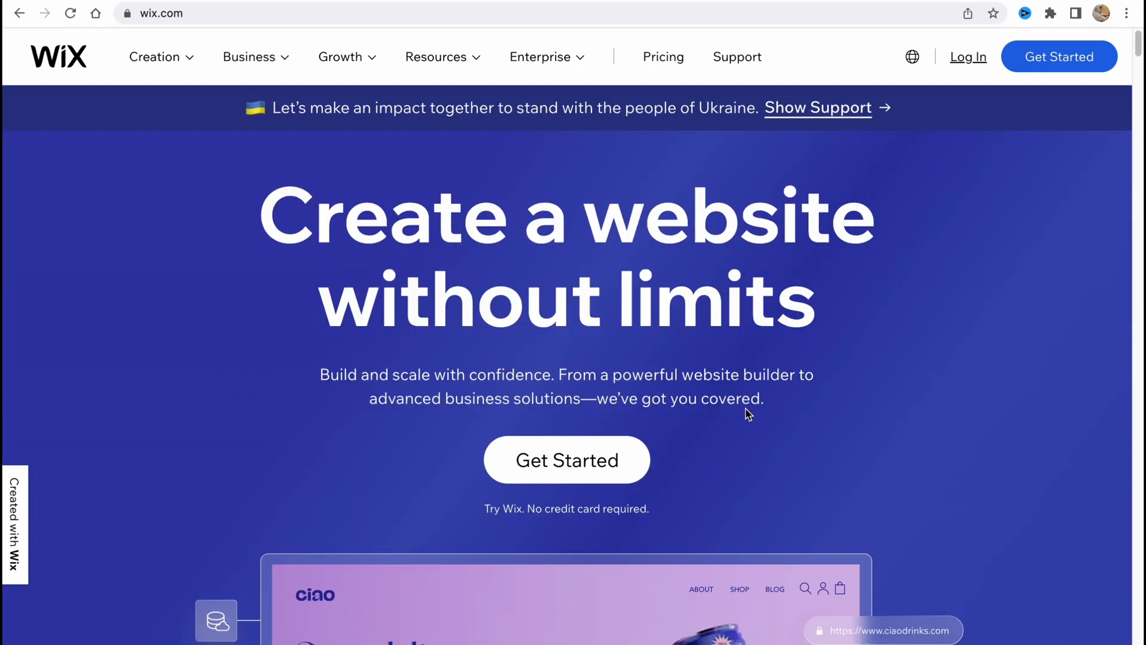
click(1055, 66)
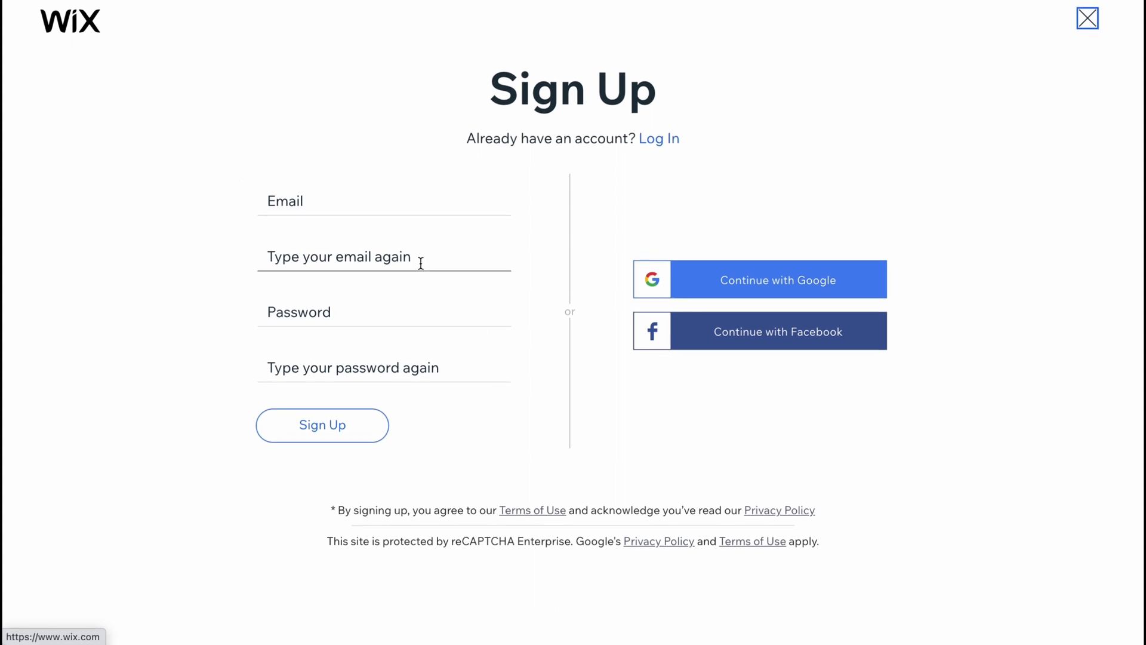
click(780, 280)
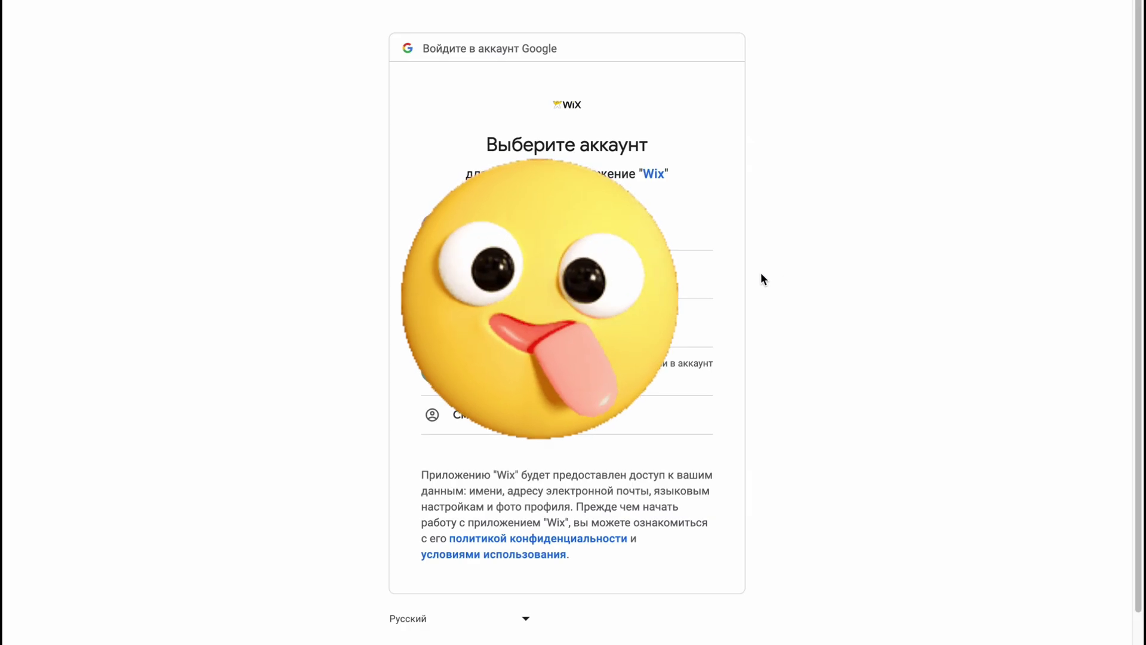
click(588, 316)
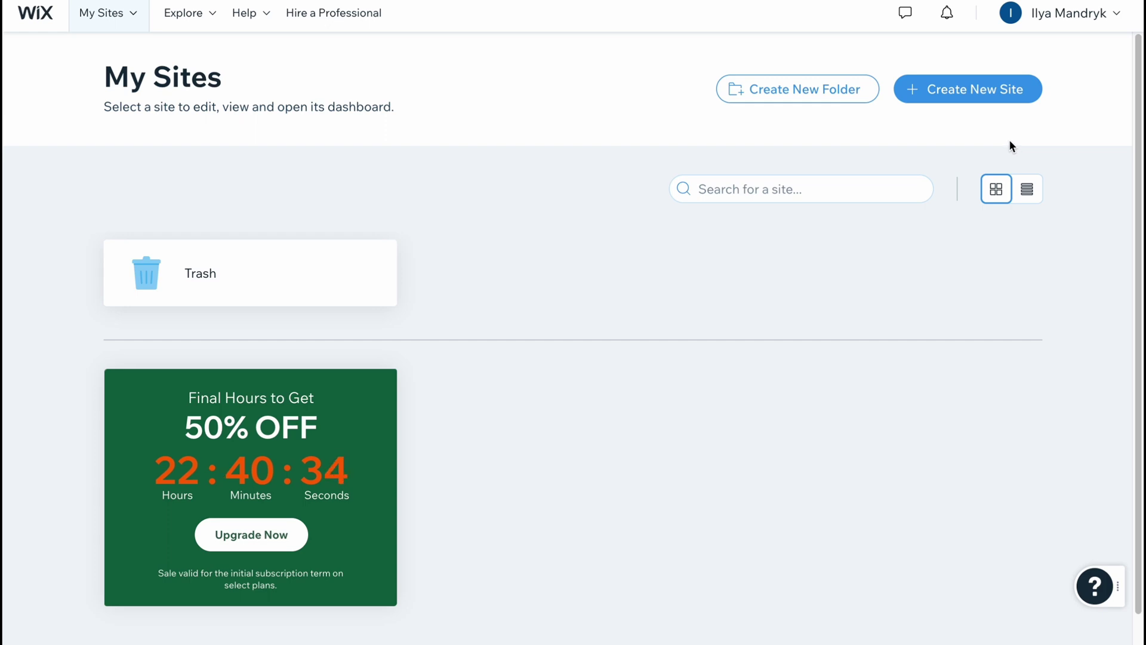
Step: Create a new site with the Online Store type and skip naming the store
click(972, 89)
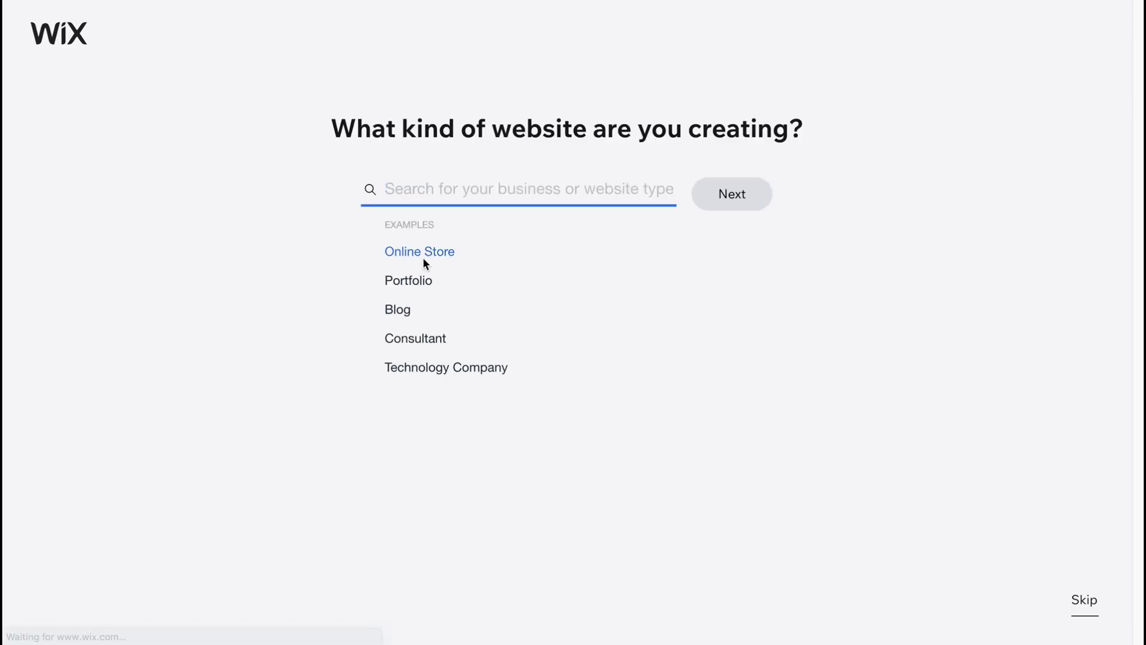
click(425, 256)
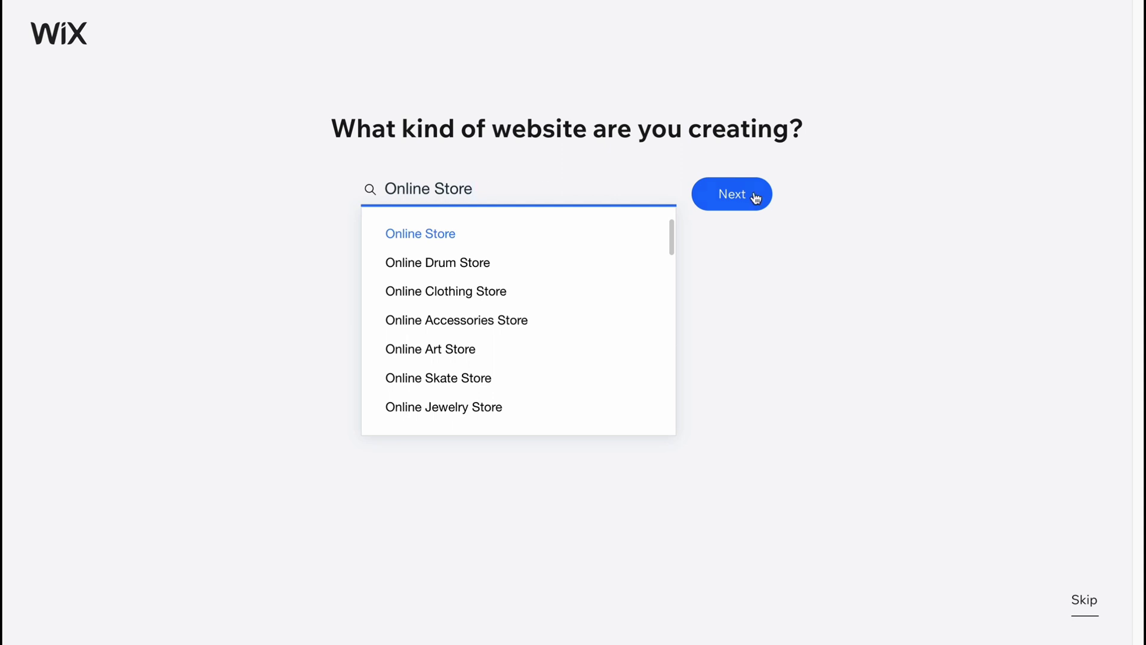
click(740, 201)
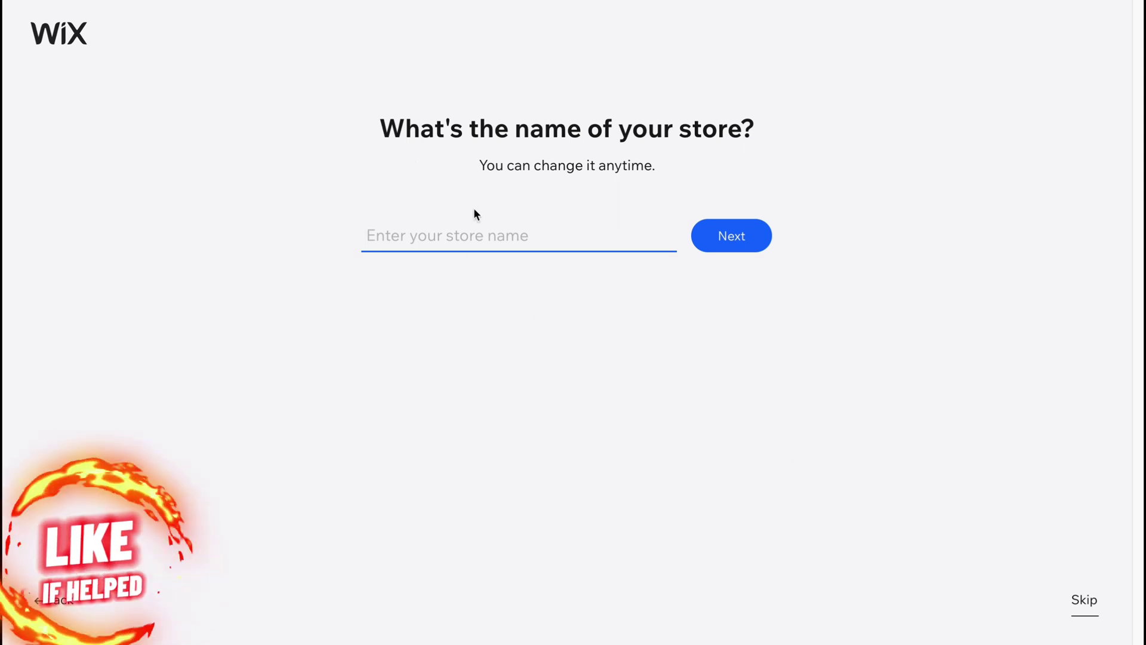
click(1080, 597)
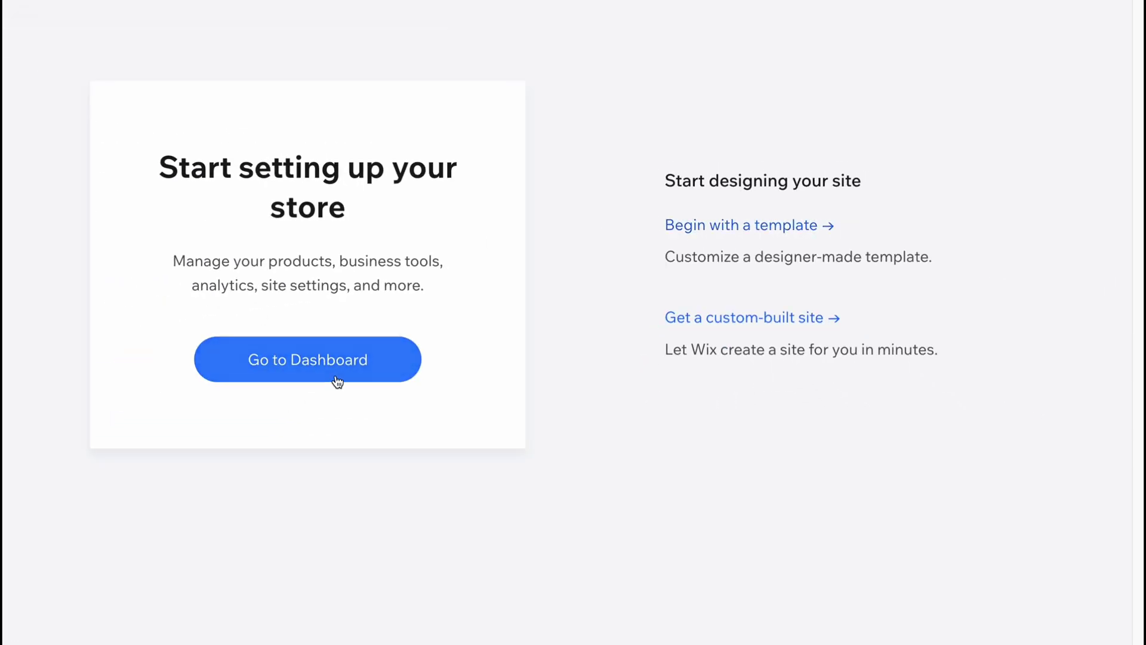
Step: Choose to begin with a template and scroll the first page of Online Store templates
click(735, 231)
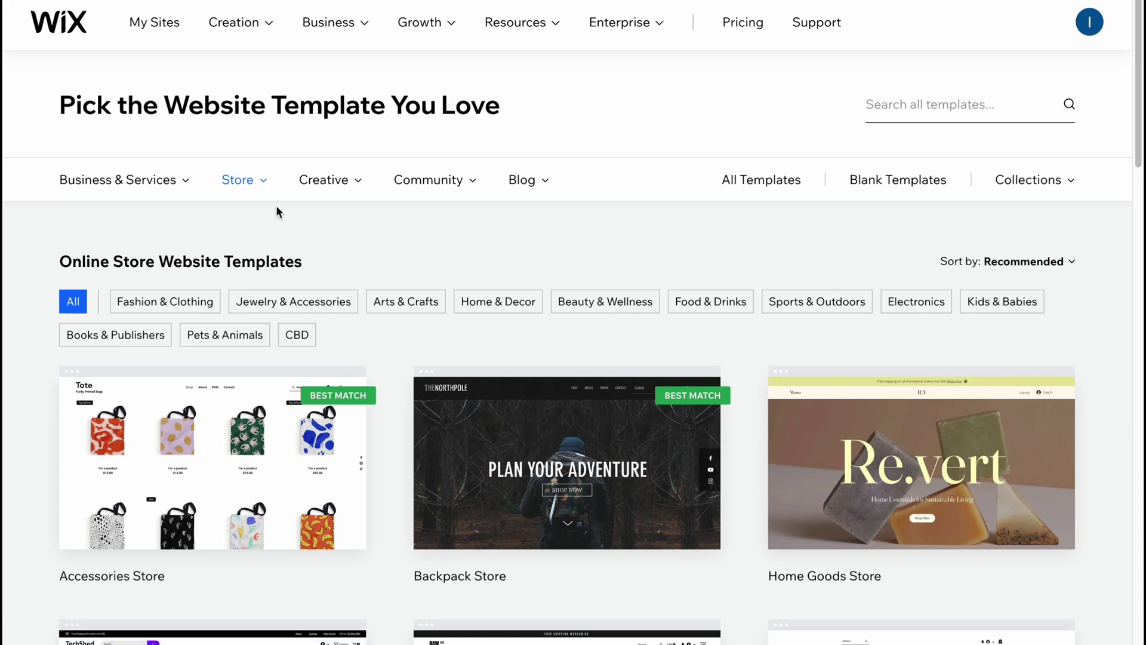
mouse_move(261, 187)
scroll(655, 343, down, 7)
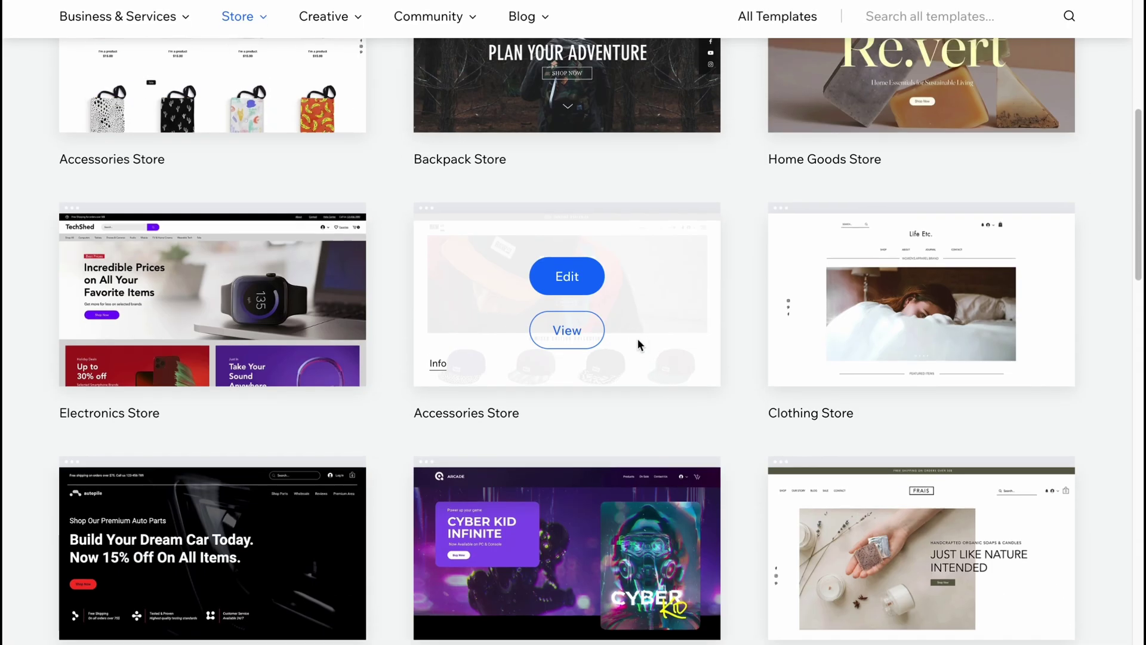
scroll(636, 337, up, 1)
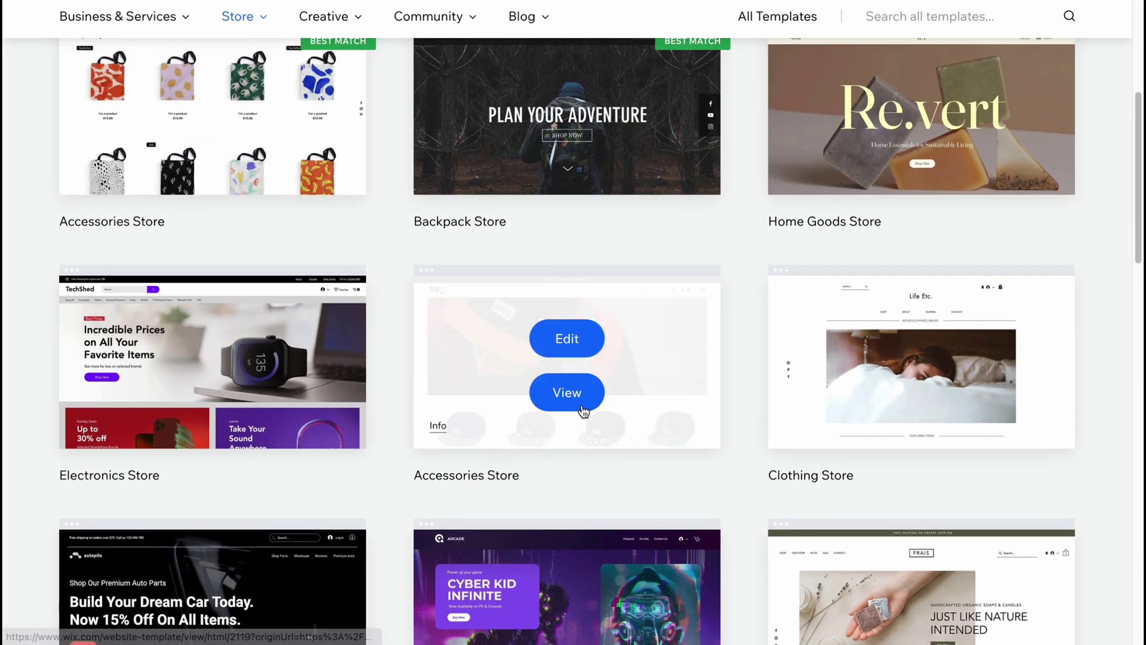
scroll(685, 413, down, 9)
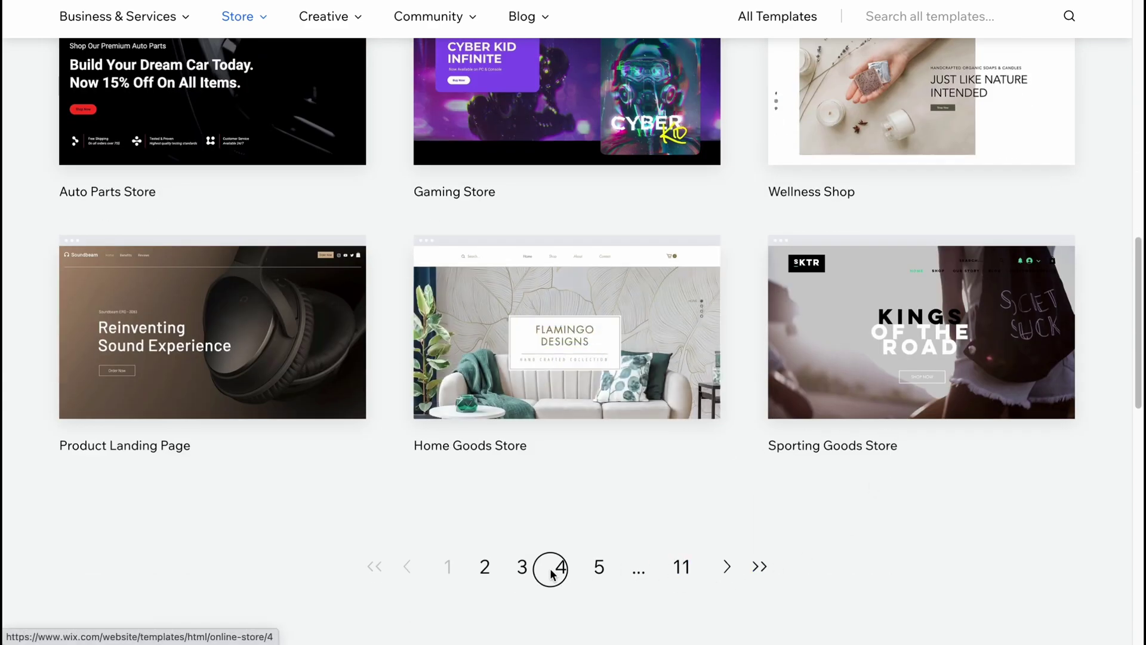
Step: Browse pages 3 and 4 of the Online Store templates
click(526, 566)
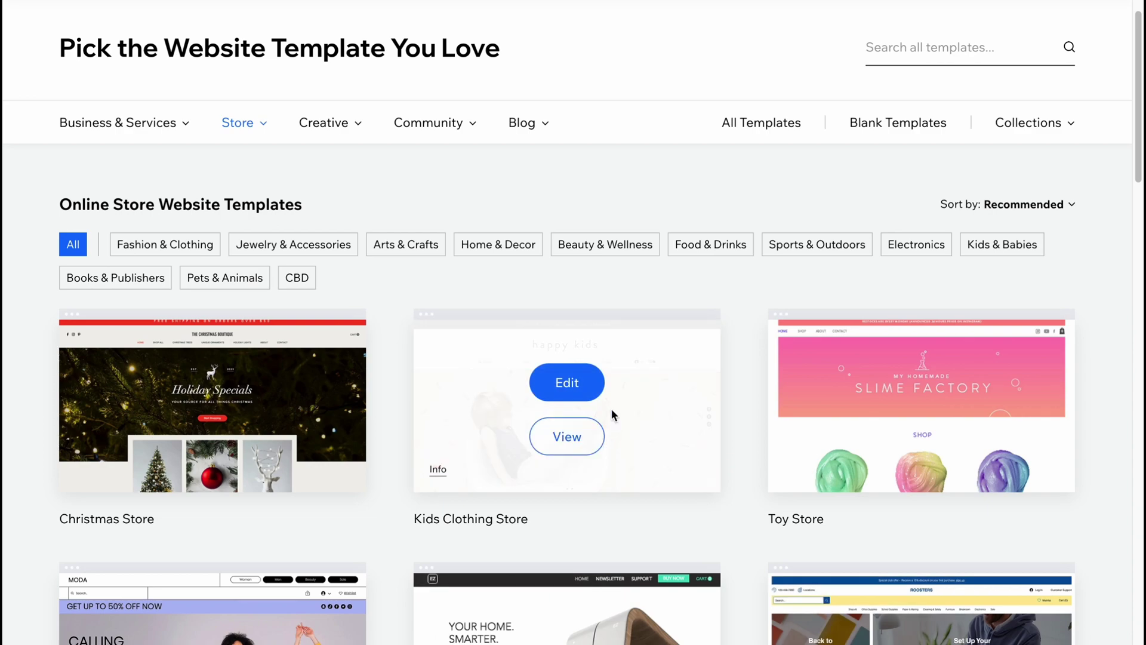
scroll(700, 403, down, 2)
scroll(560, 357, down, 4)
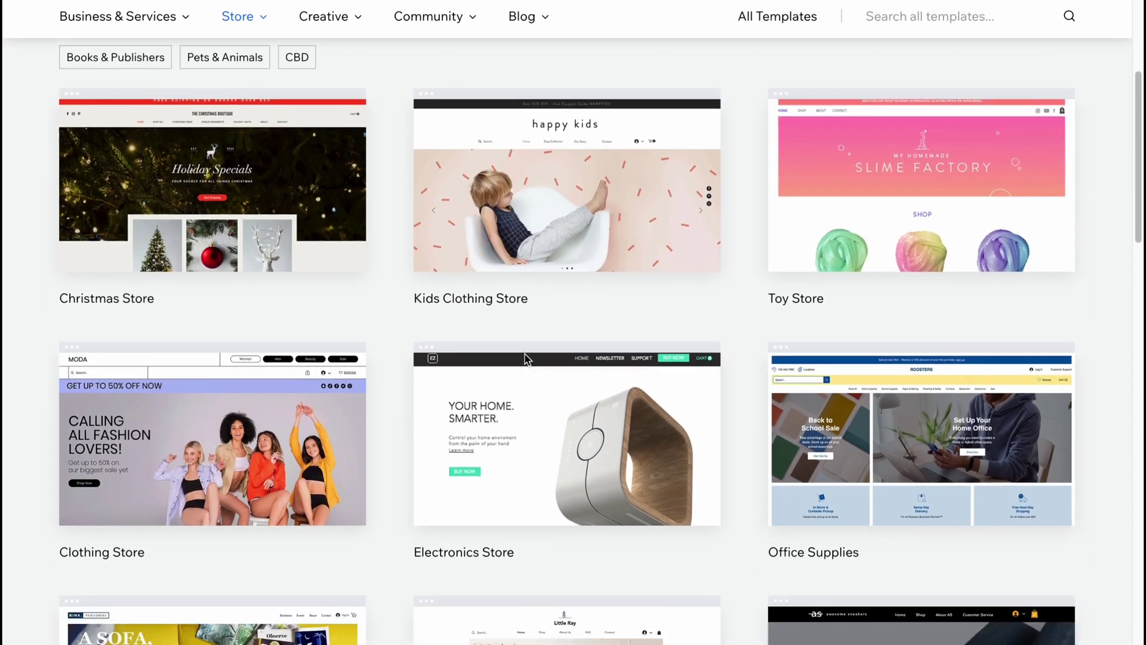
scroll(678, 345, down, 5)
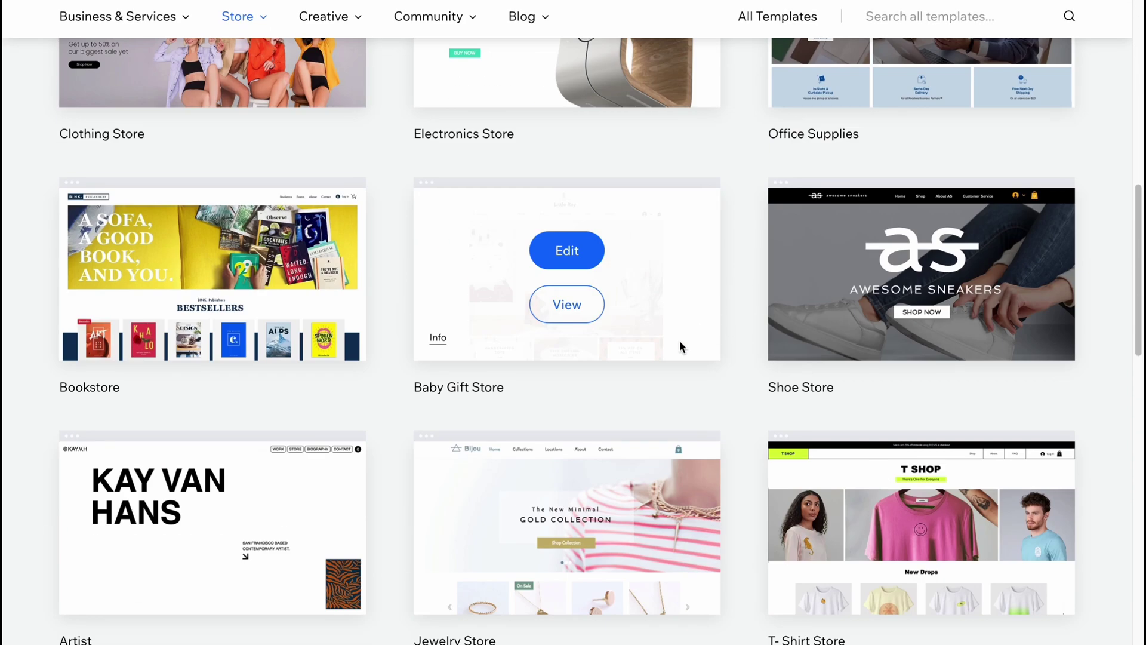
scroll(686, 345, down, 2)
scroll(663, 336, down, 1)
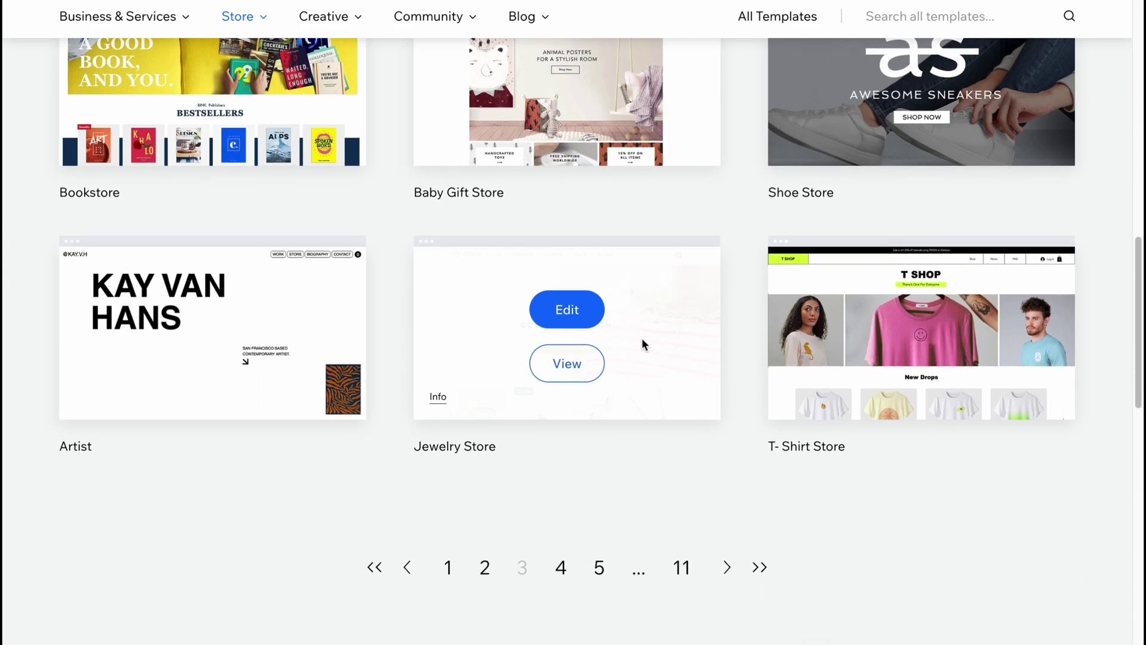
click(561, 568)
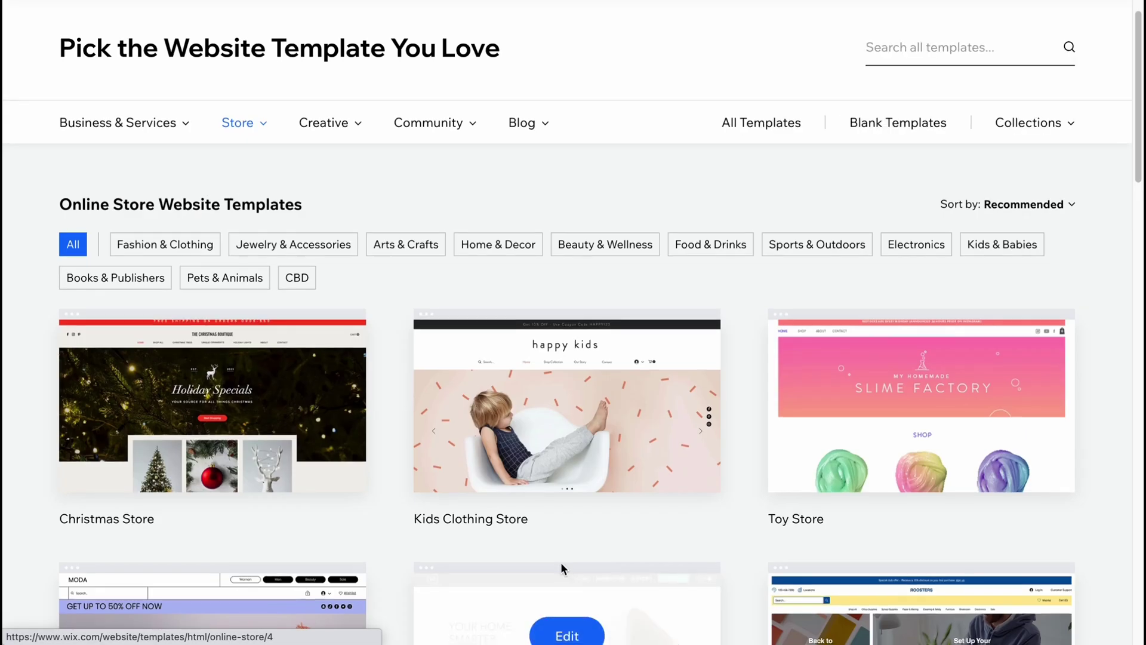
scroll(621, 451, down, 5)
scroll(609, 457, down, 9)
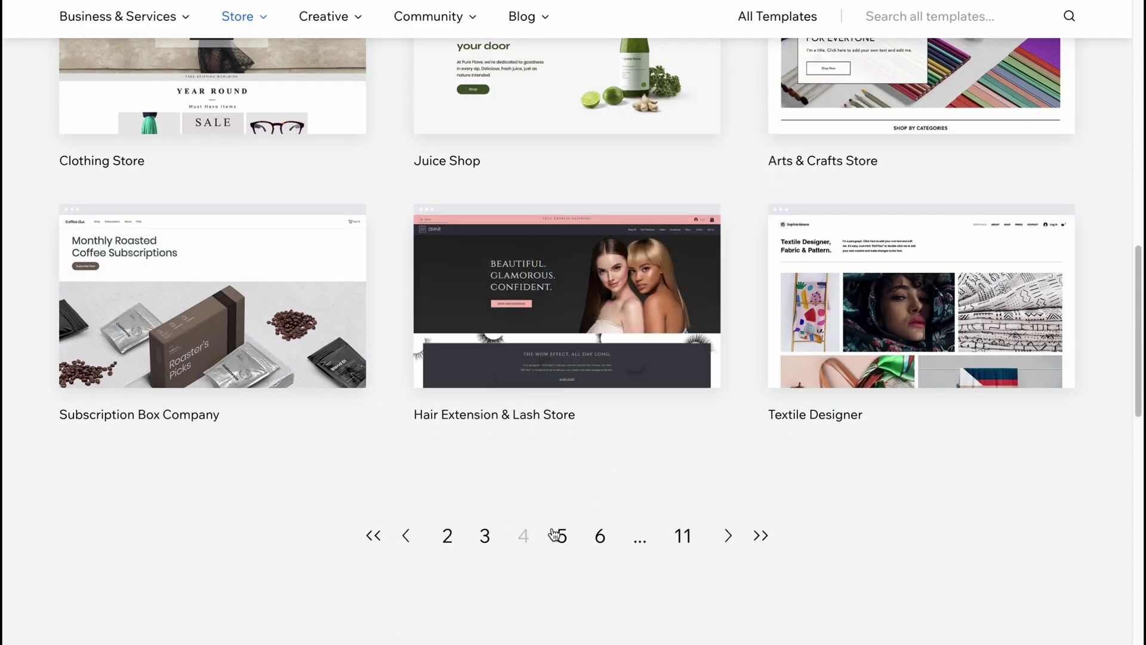
Step: Go back through page 3 to the first page of store templates
click(485, 535)
scroll(677, 401, down, 7)
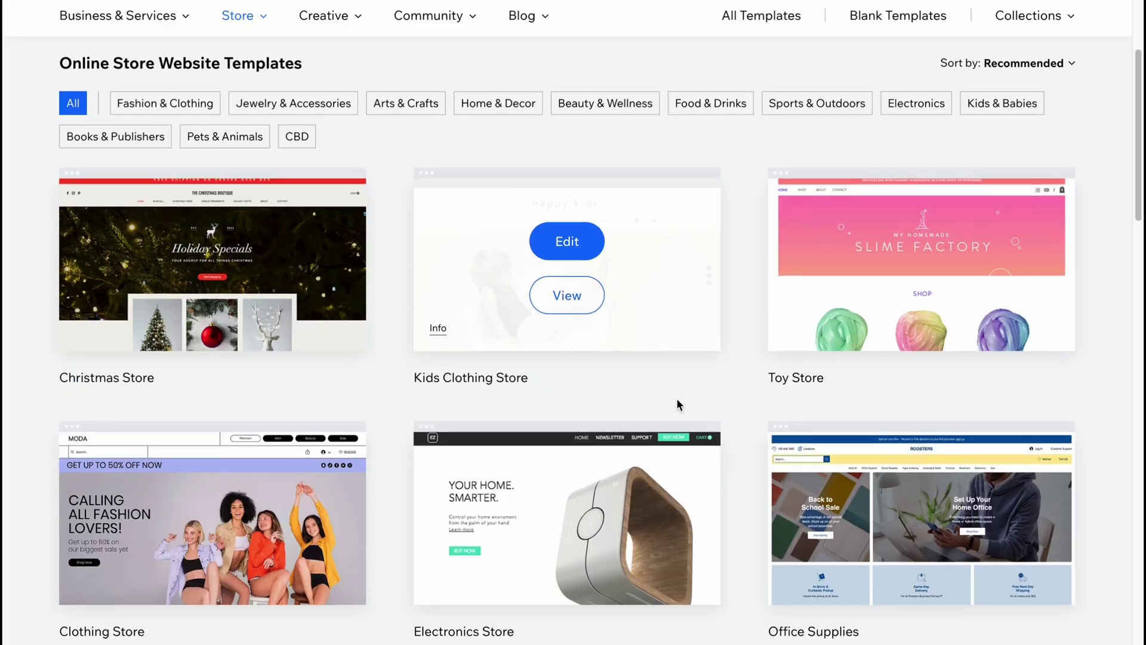
scroll(885, 330, down, 9)
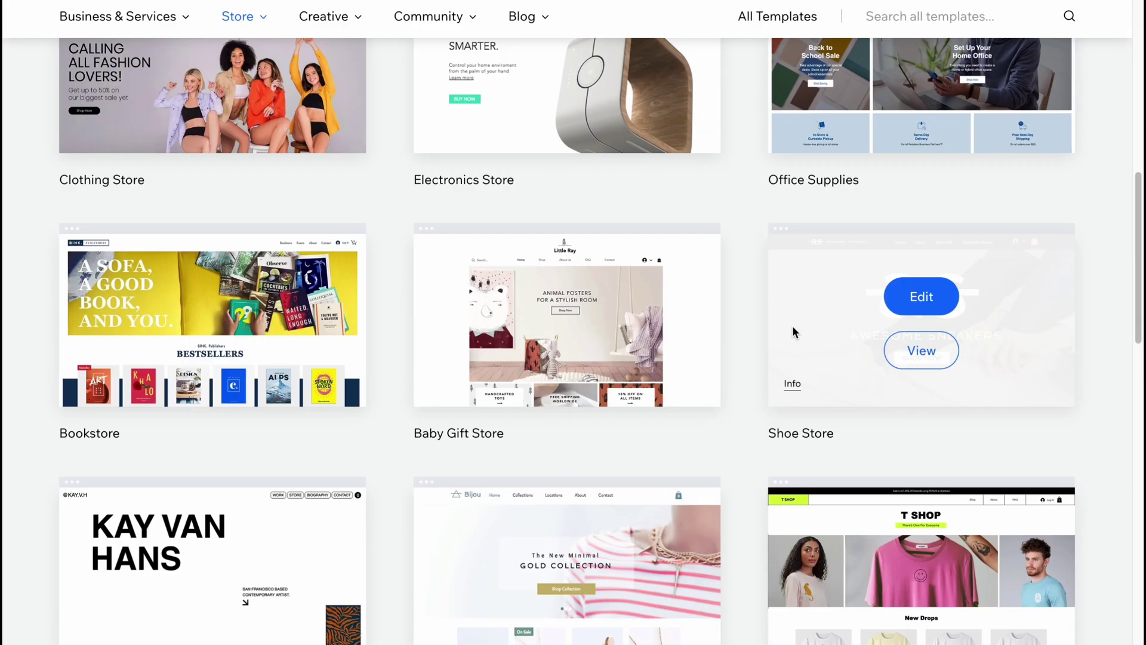
click(448, 426)
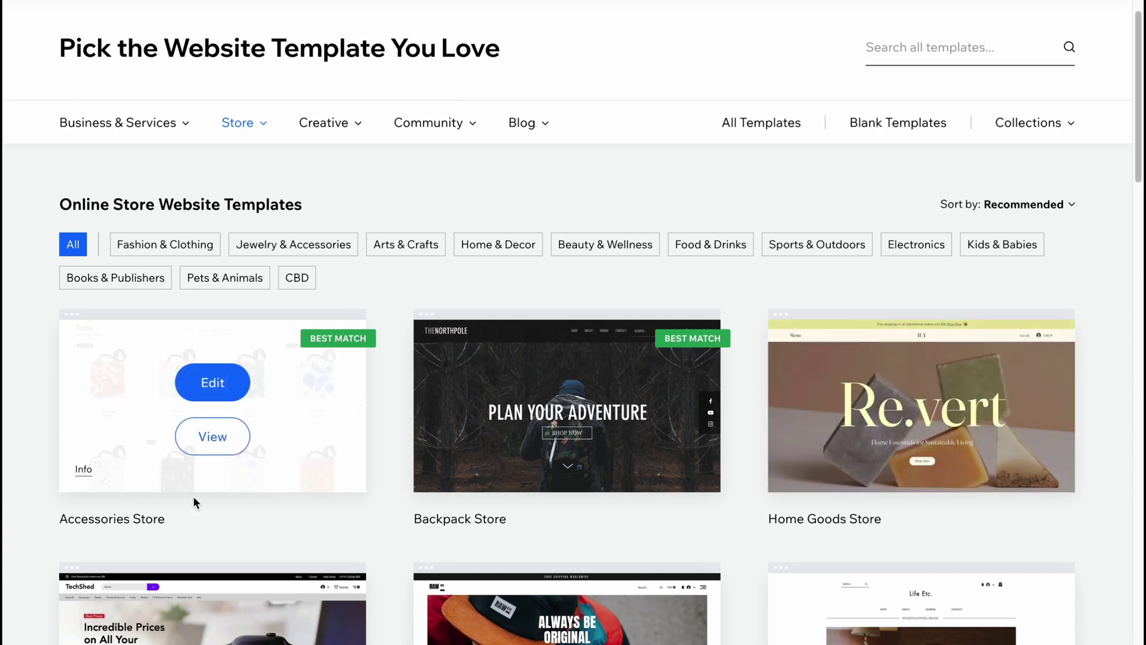
Step: Preview the Accessories Store tote-bag template and scroll through its page
click(217, 435)
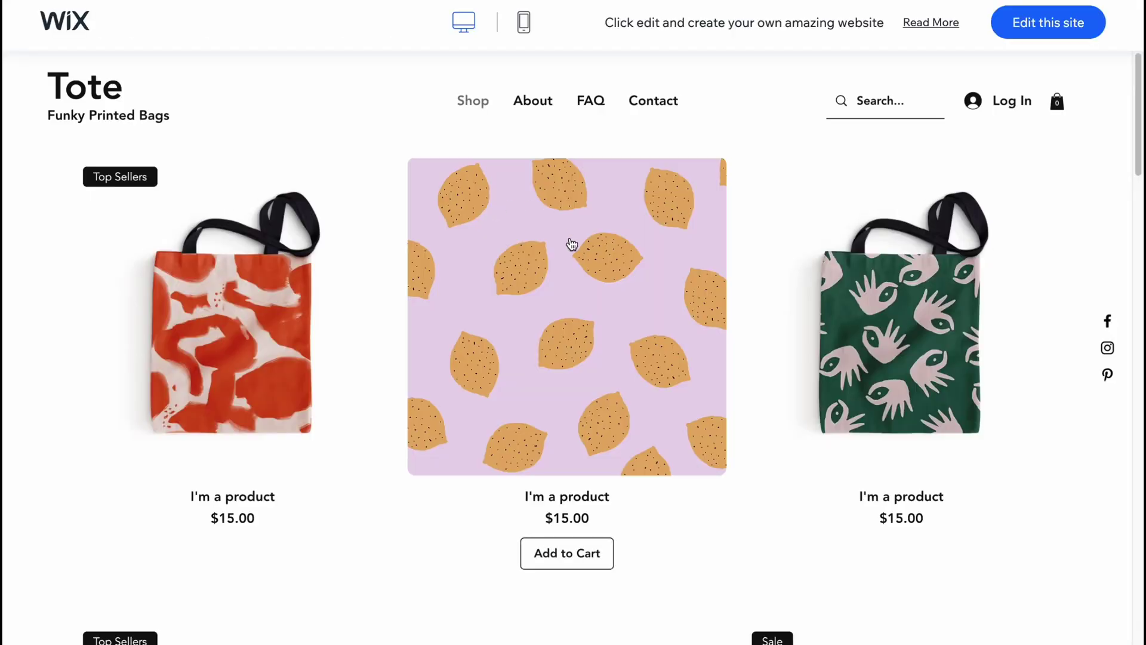
scroll(963, 458, down, 10)
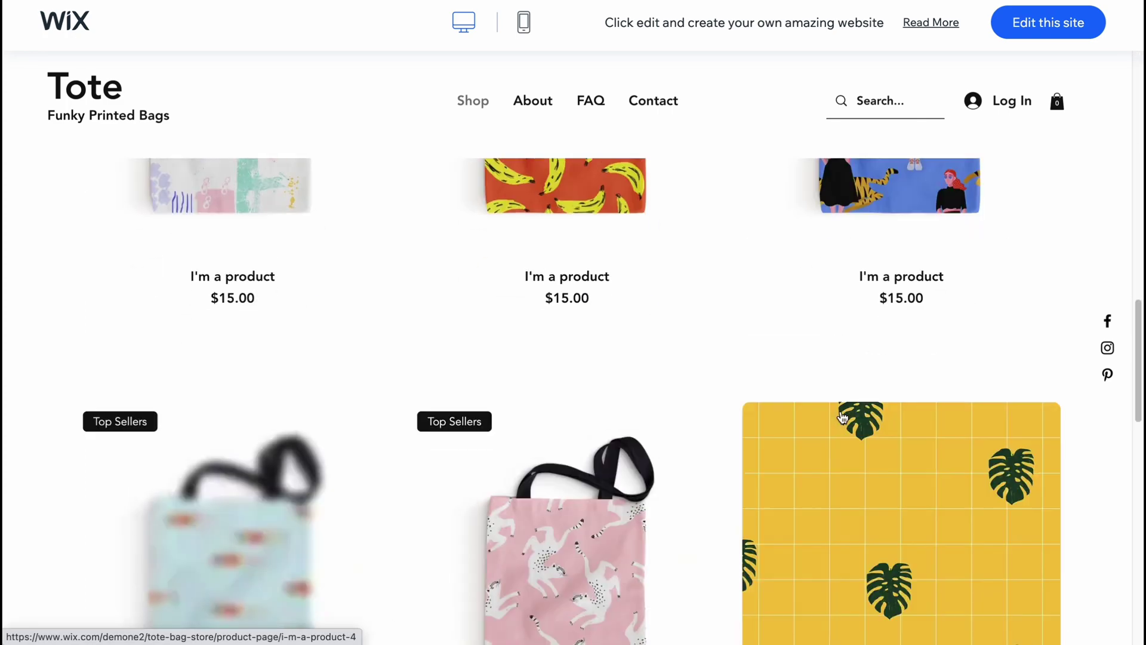
scroll(806, 384, down, 10)
scroll(806, 388, up, 15)
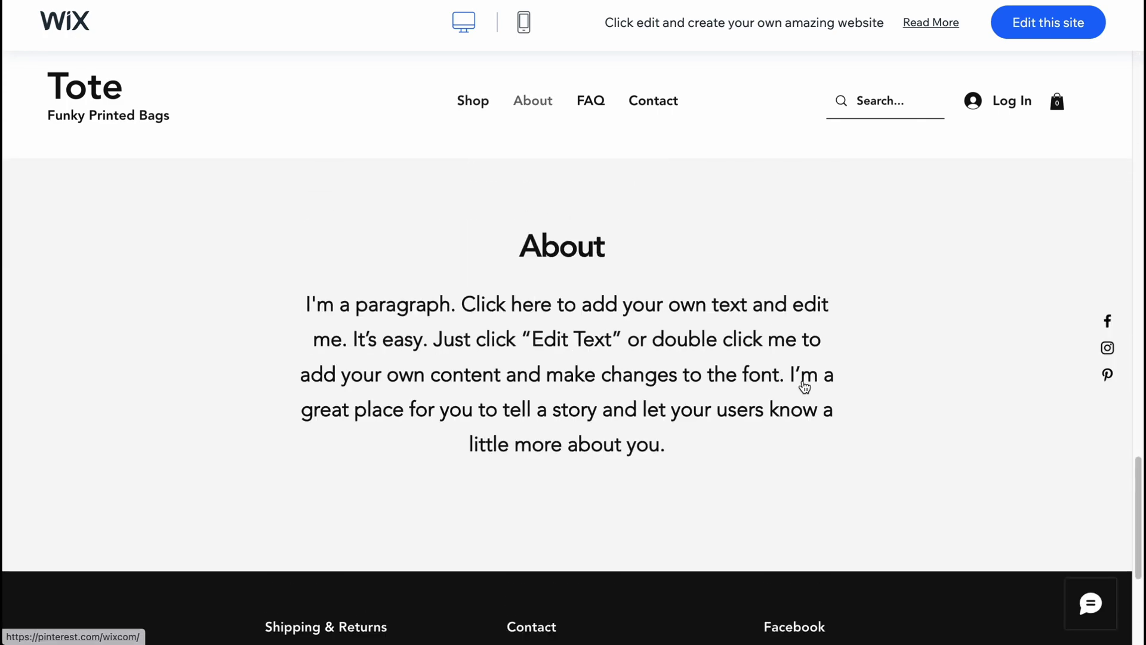
scroll(805, 388, up, 4)
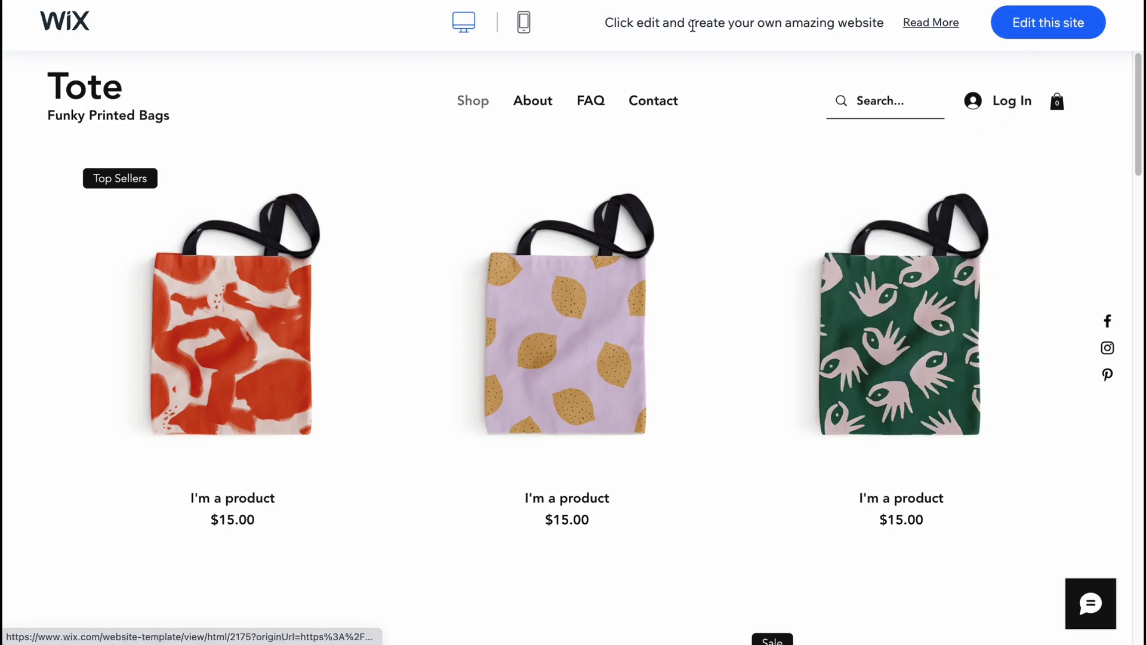
Step: Look over the tote store in mobile view, then open it in the Wix Editor
click(524, 24)
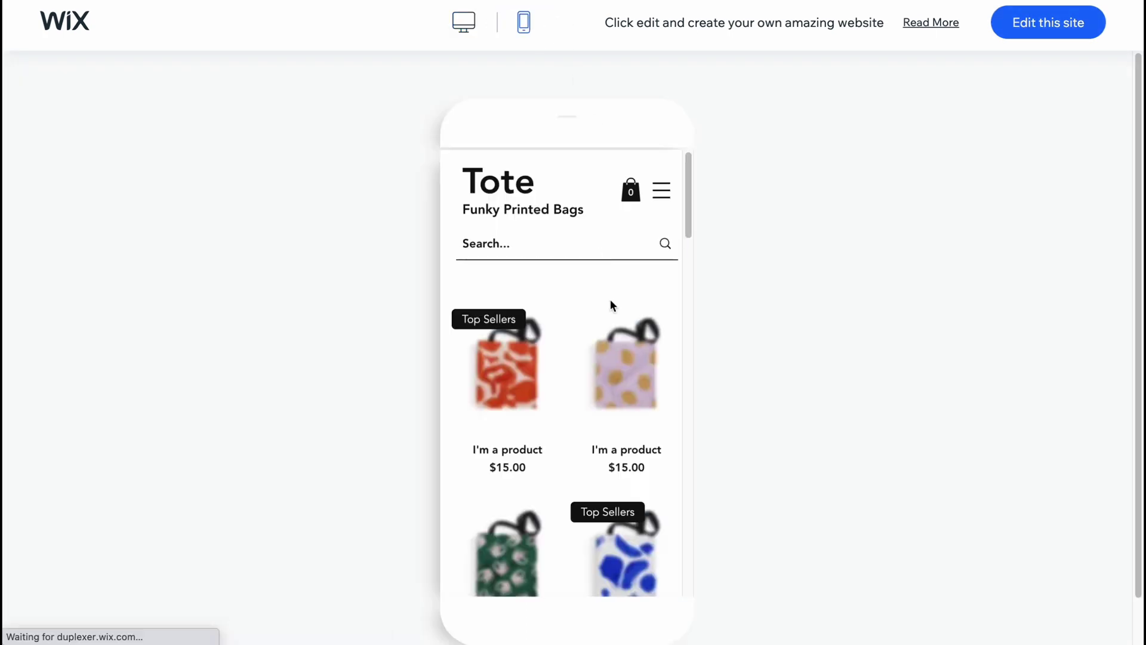
scroll(612, 380, down, 3)
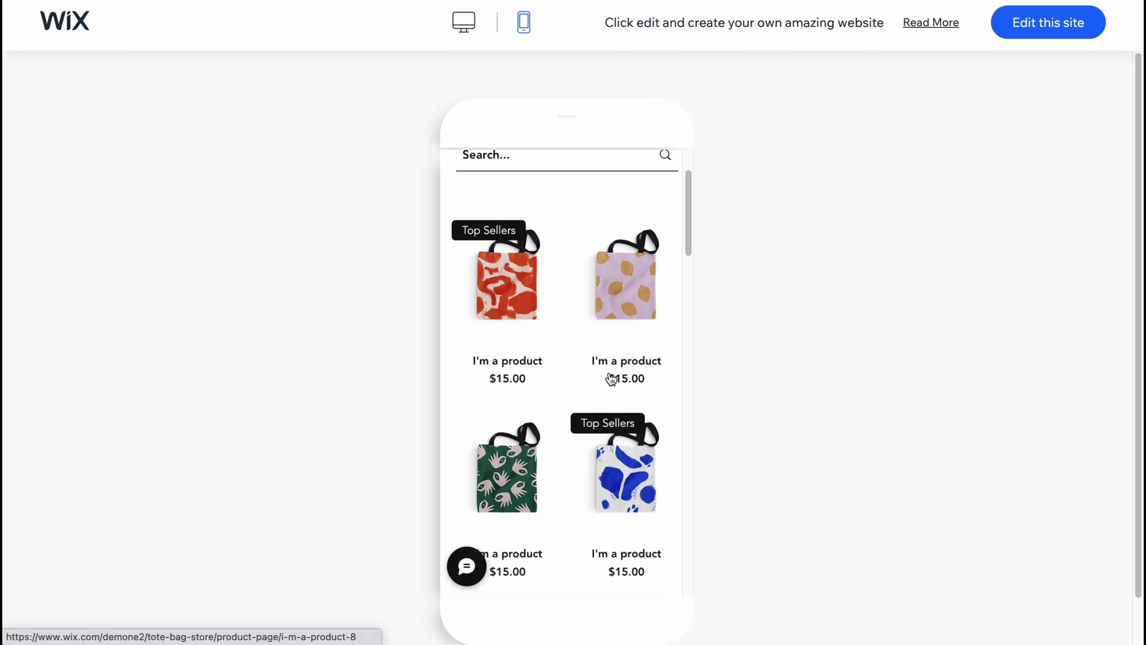
scroll(609, 380, down, 5)
scroll(606, 382, down, 9)
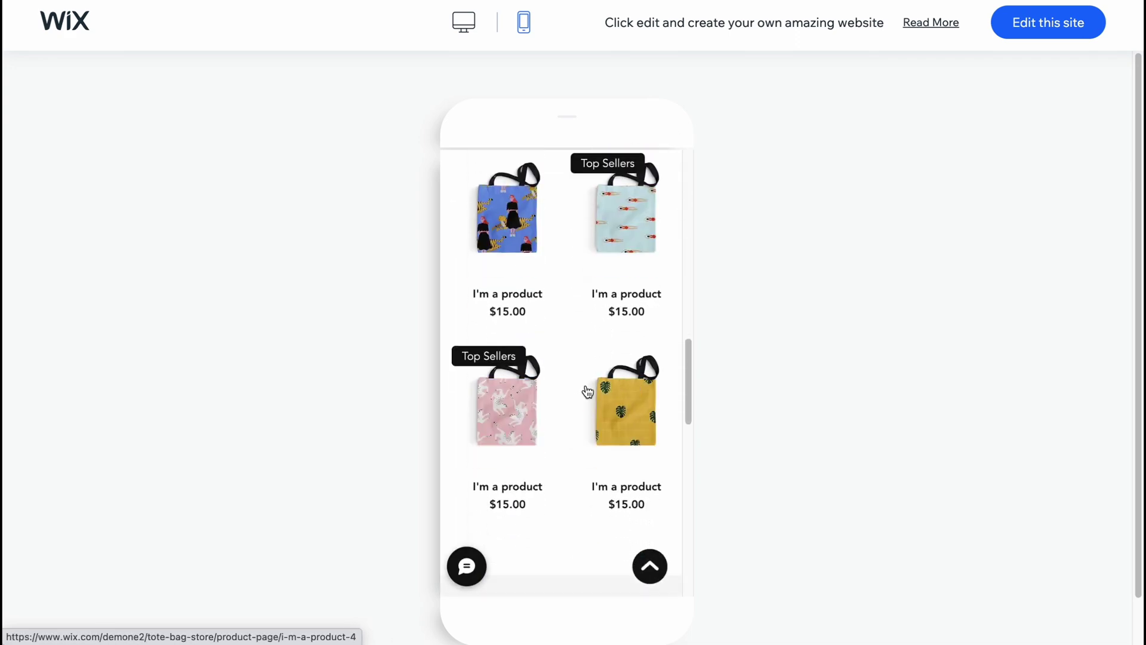
scroll(588, 391, down, 12)
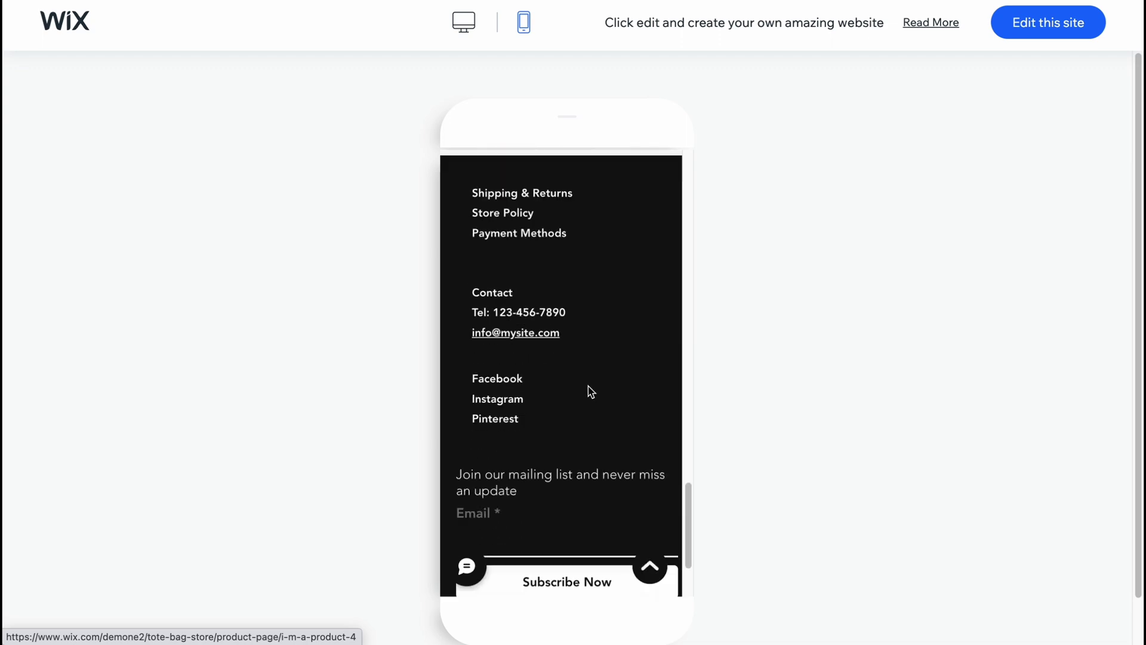
scroll(588, 386, up, 20)
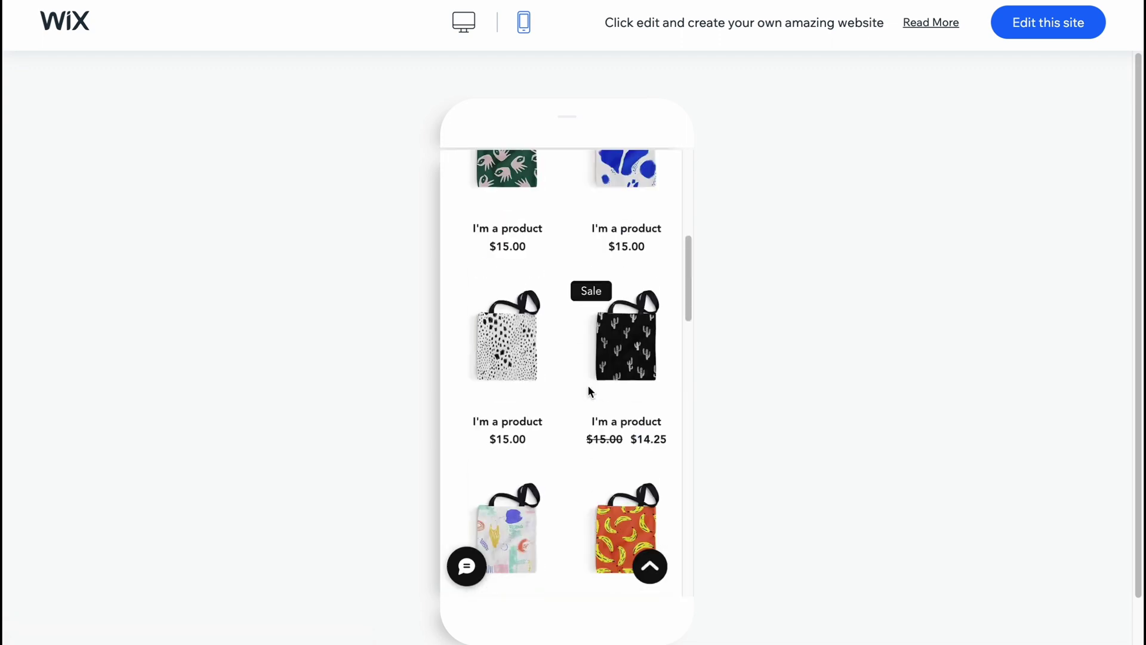
click(1037, 26)
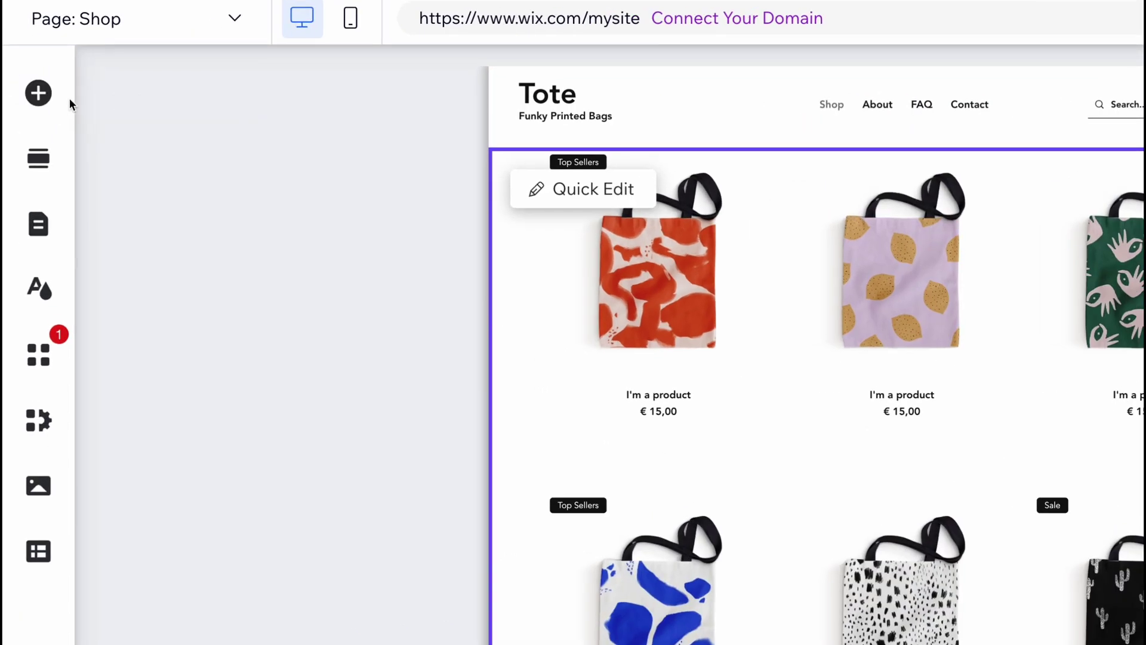
click(27, 91)
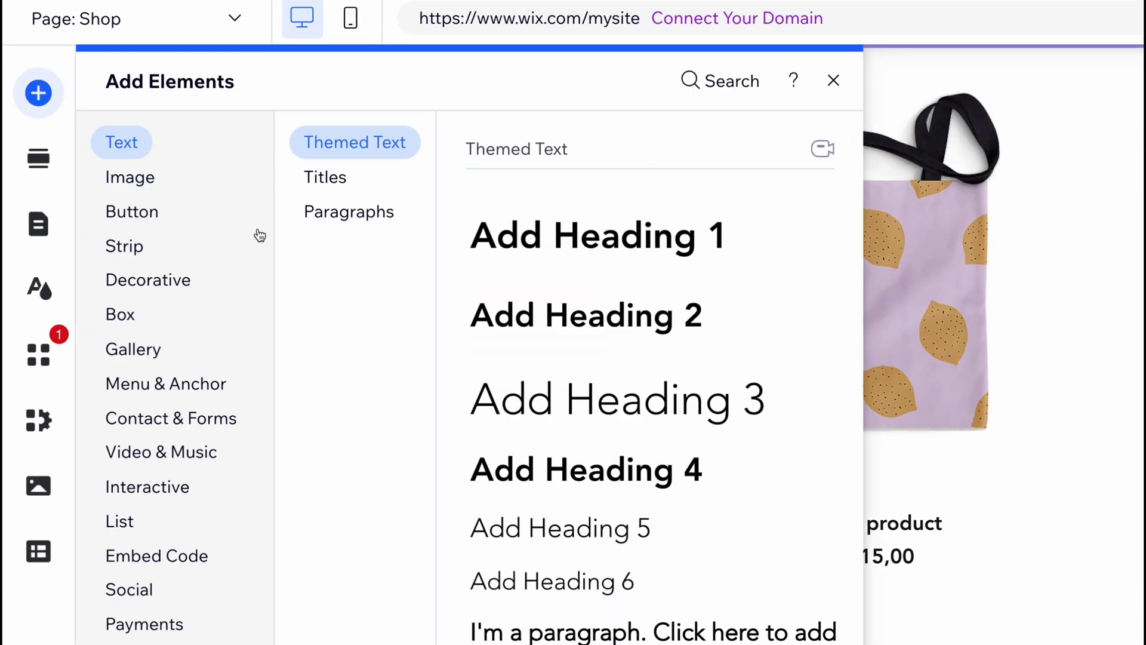
click(93, 160)
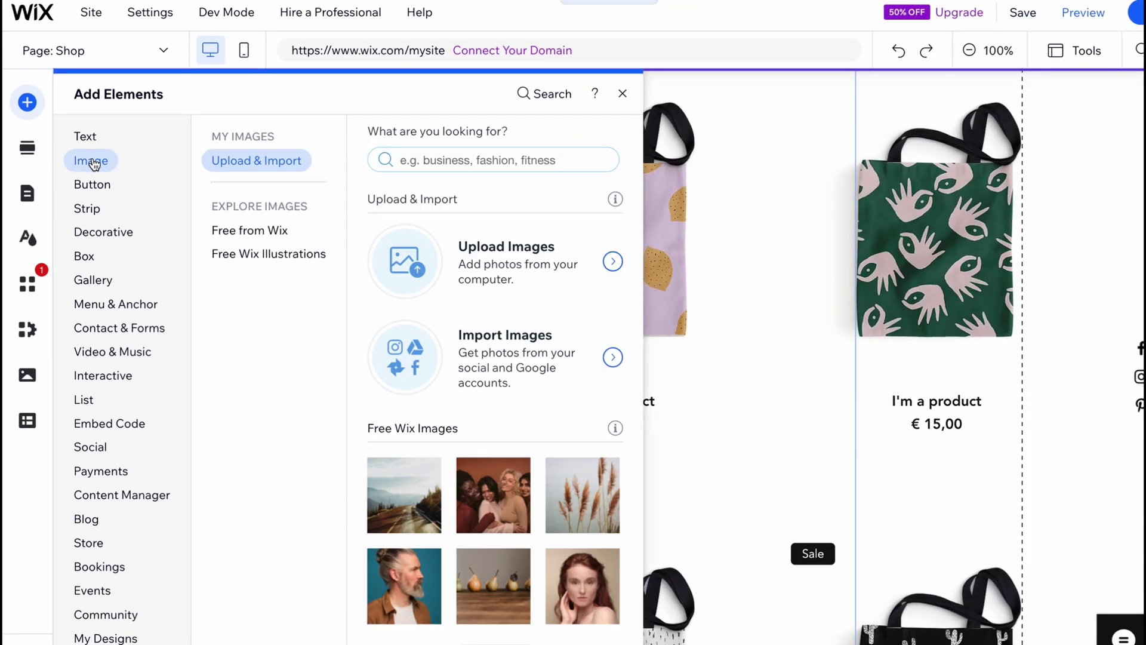
click(90, 185)
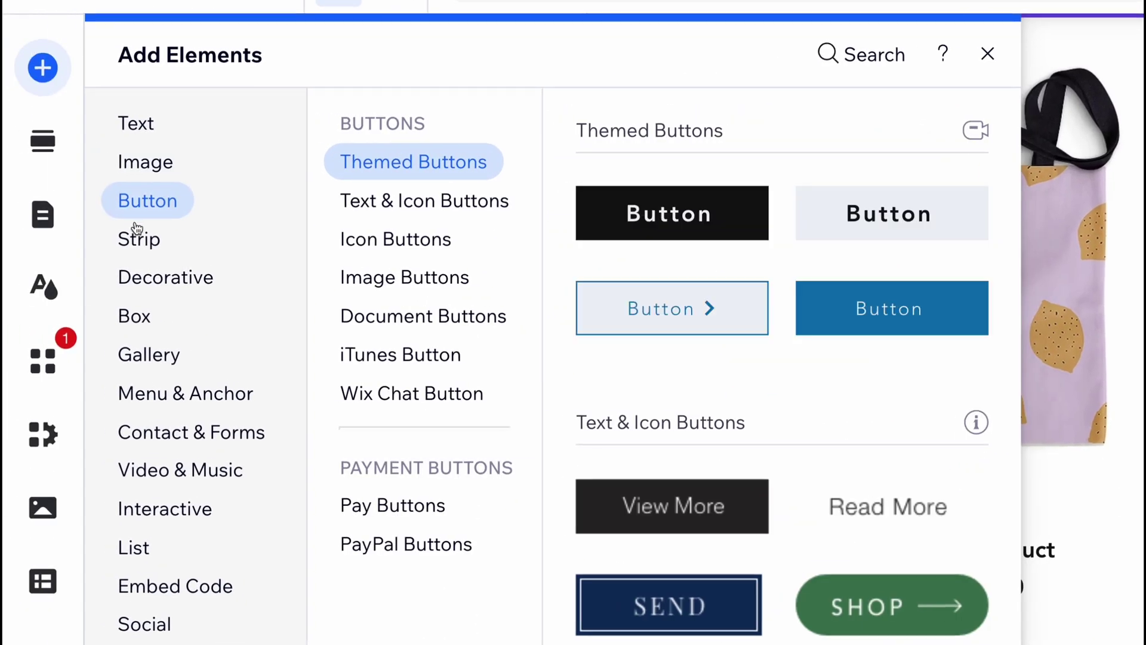
click(139, 238)
click(152, 278)
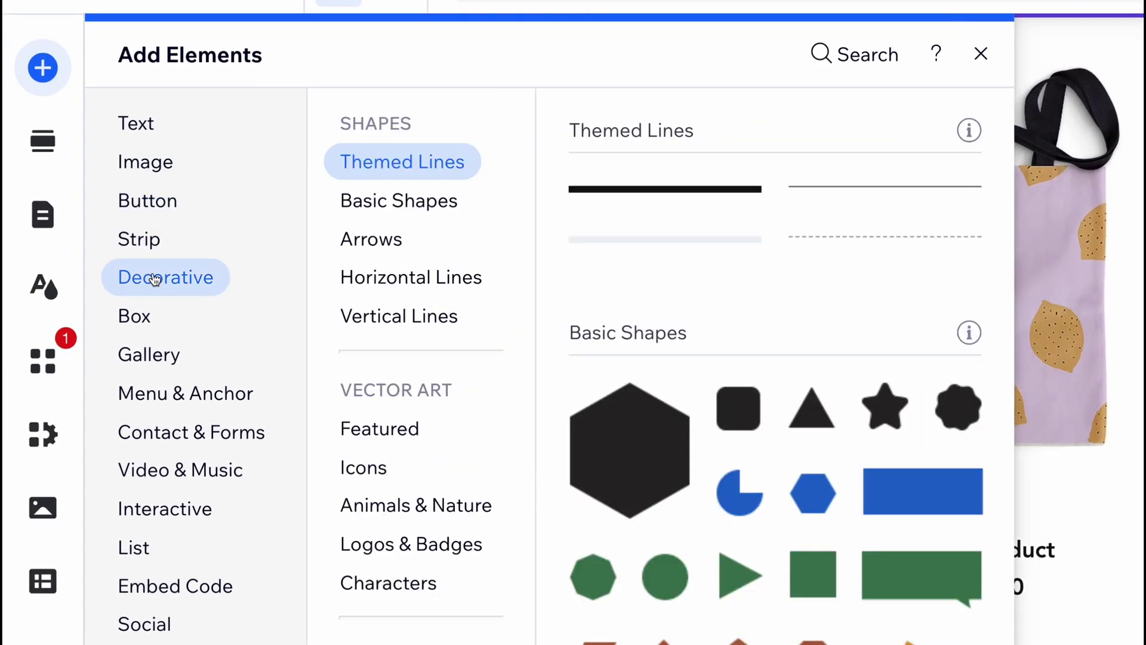
click(146, 318)
click(159, 371)
click(171, 393)
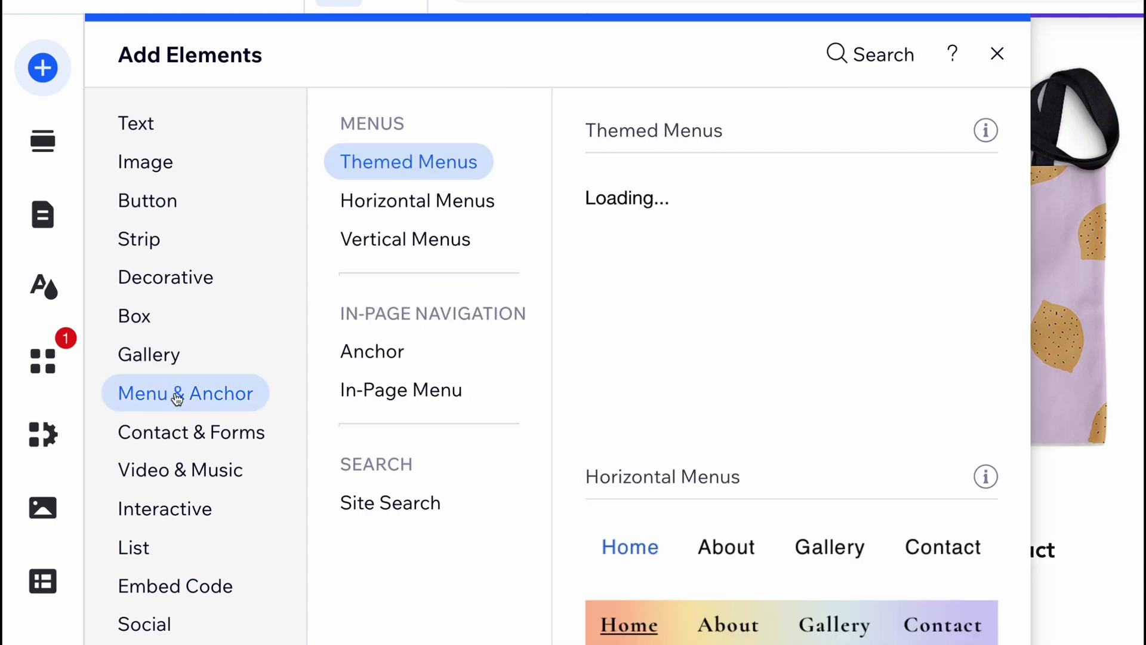
click(189, 441)
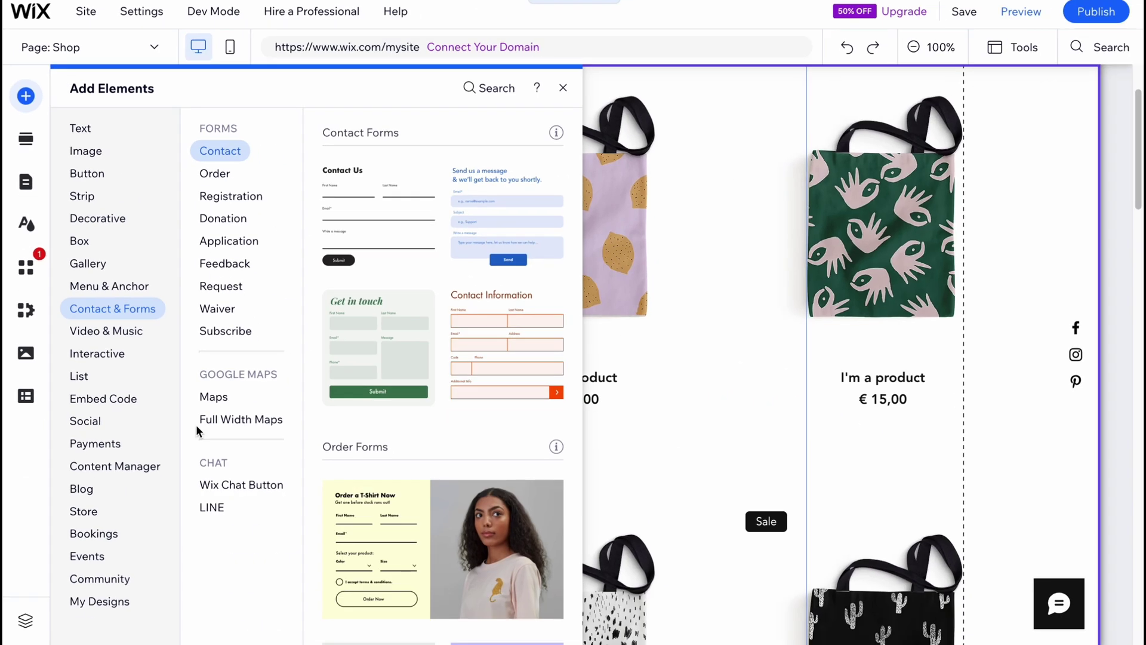
click(89, 173)
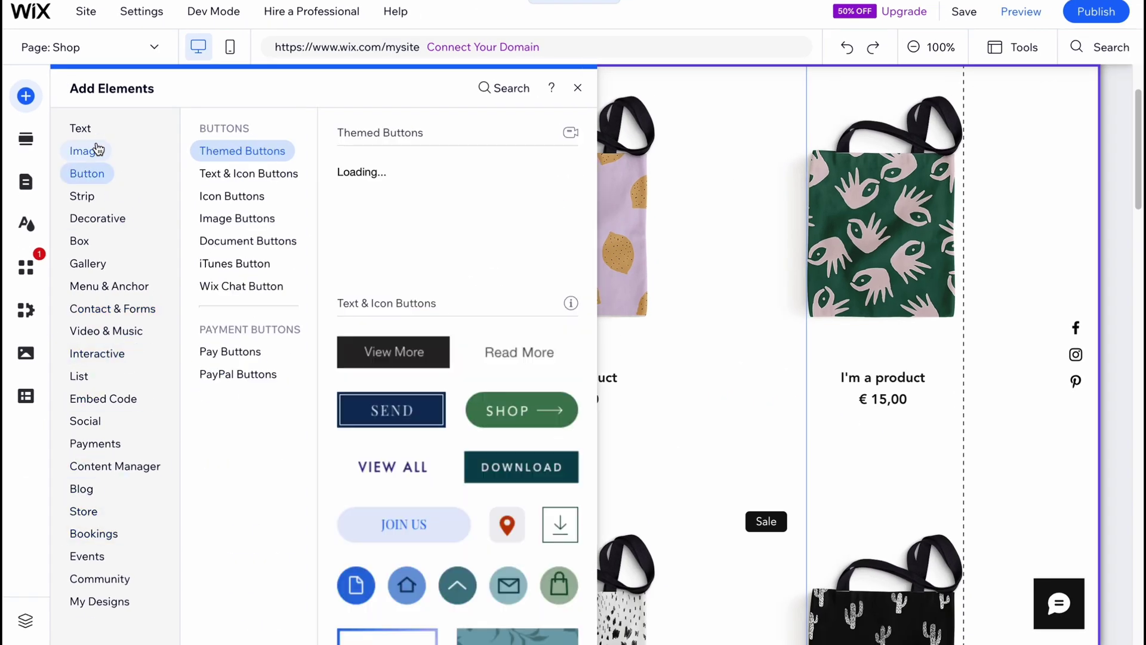
click(90, 134)
click(87, 150)
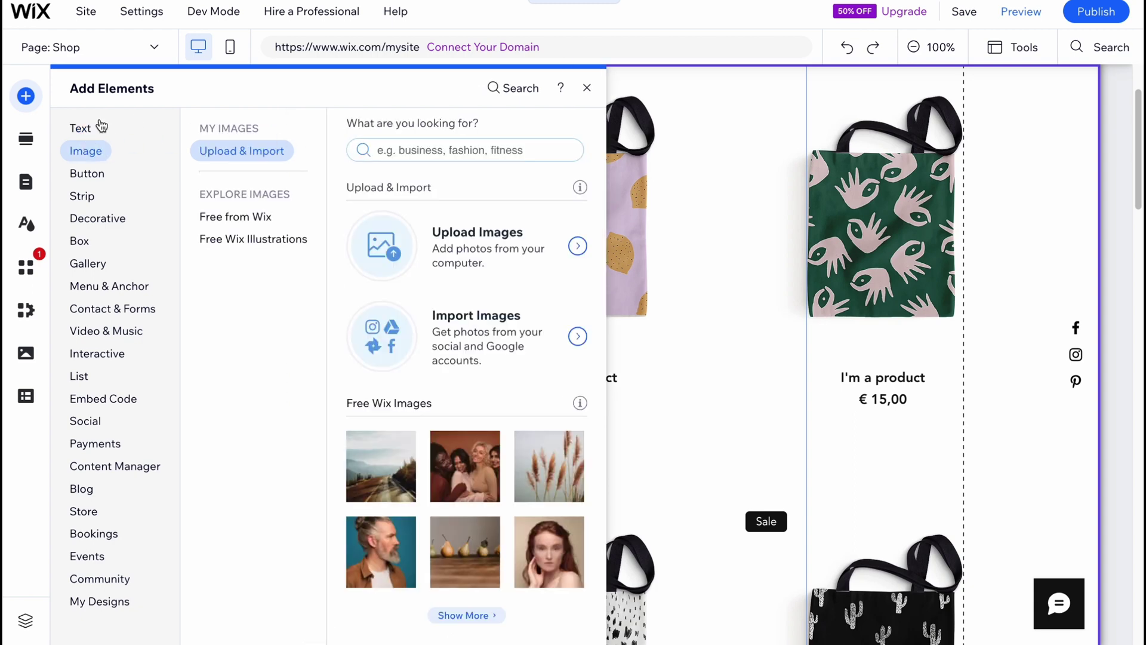
click(89, 173)
click(85, 157)
click(87, 173)
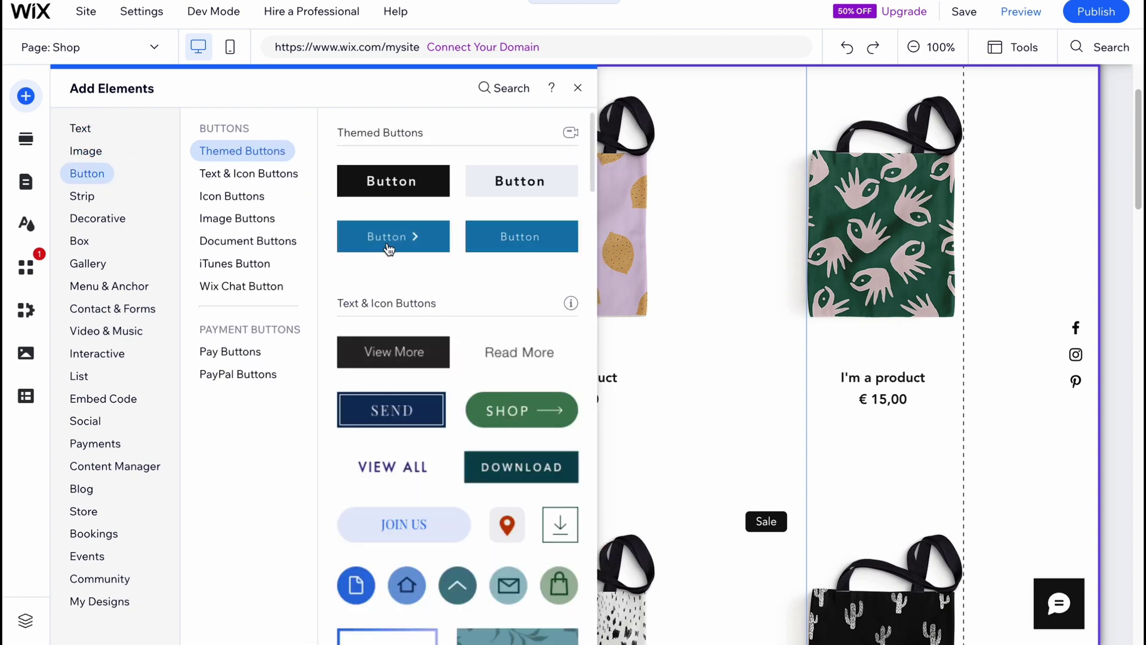
click(578, 87)
scroll(575, 368, up, 2)
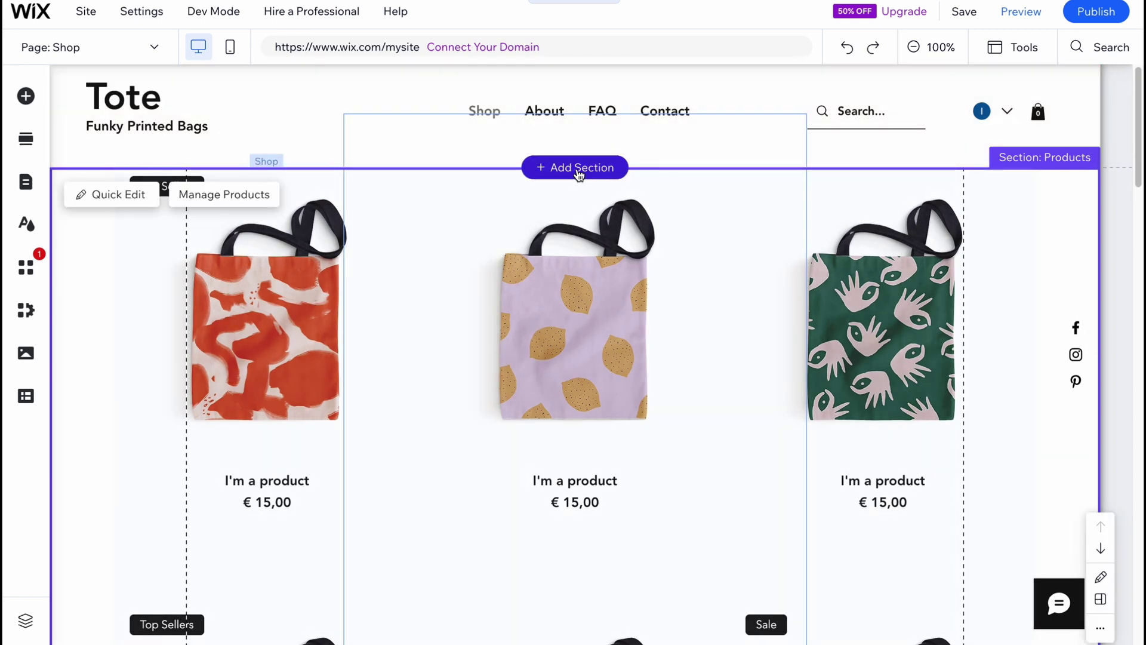
Step: Open the Add Section panel from the products section's '+ Add Section' button
click(577, 168)
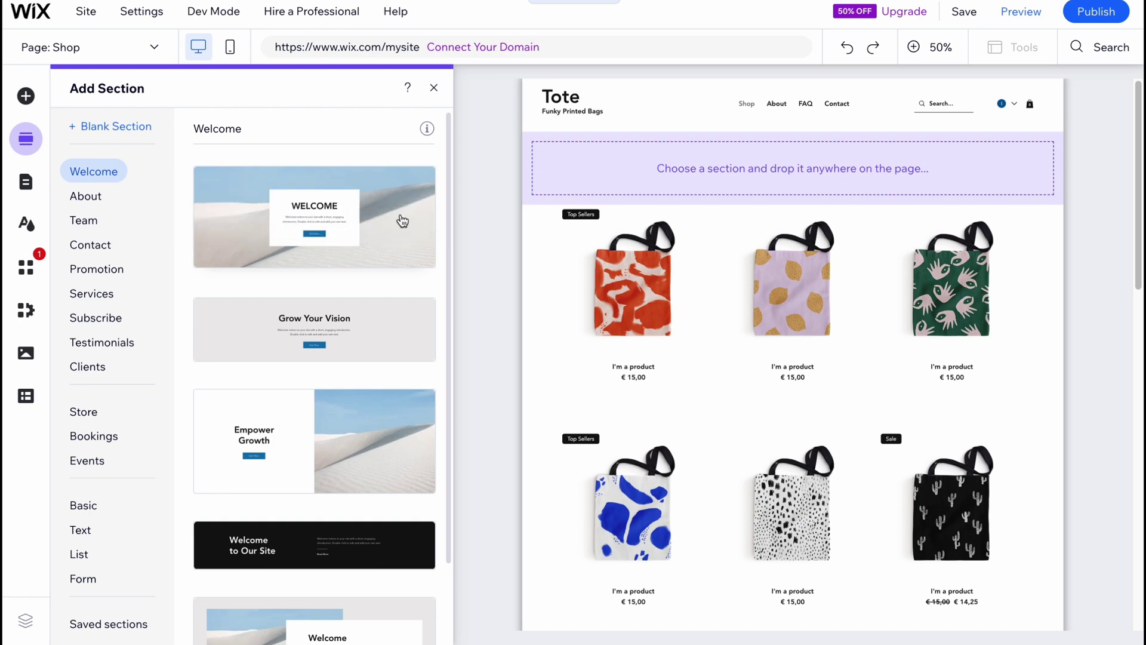
Step: Add the first dune-backed Welcome section atop the Shop page and open its Quick Edit
click(375, 227)
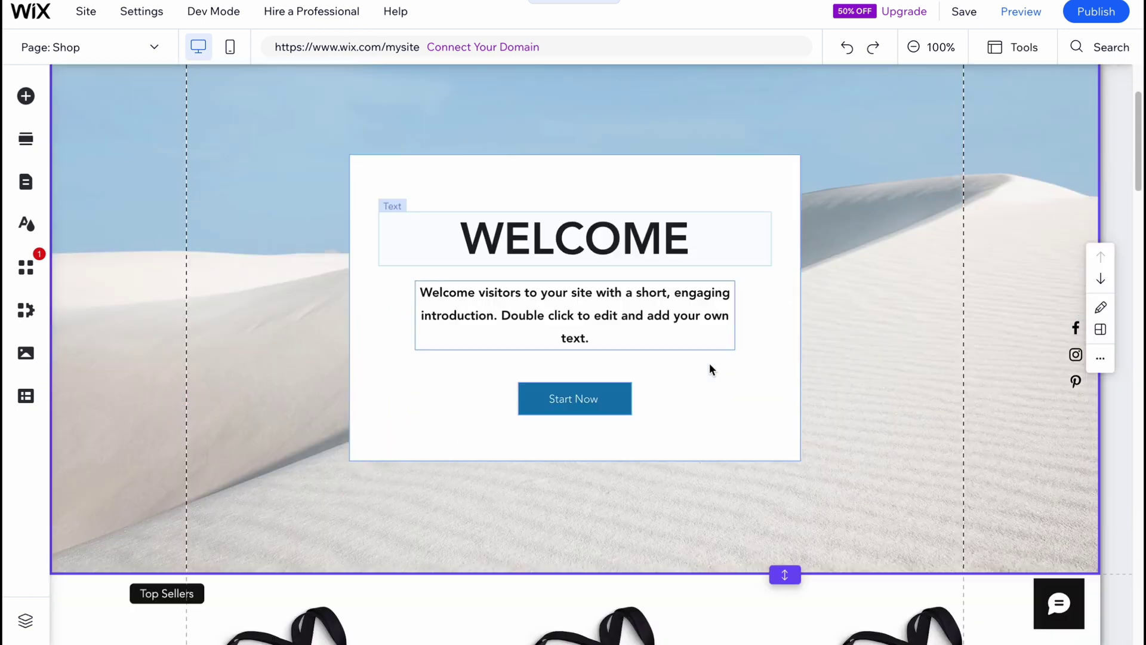
scroll(883, 409, up, 2)
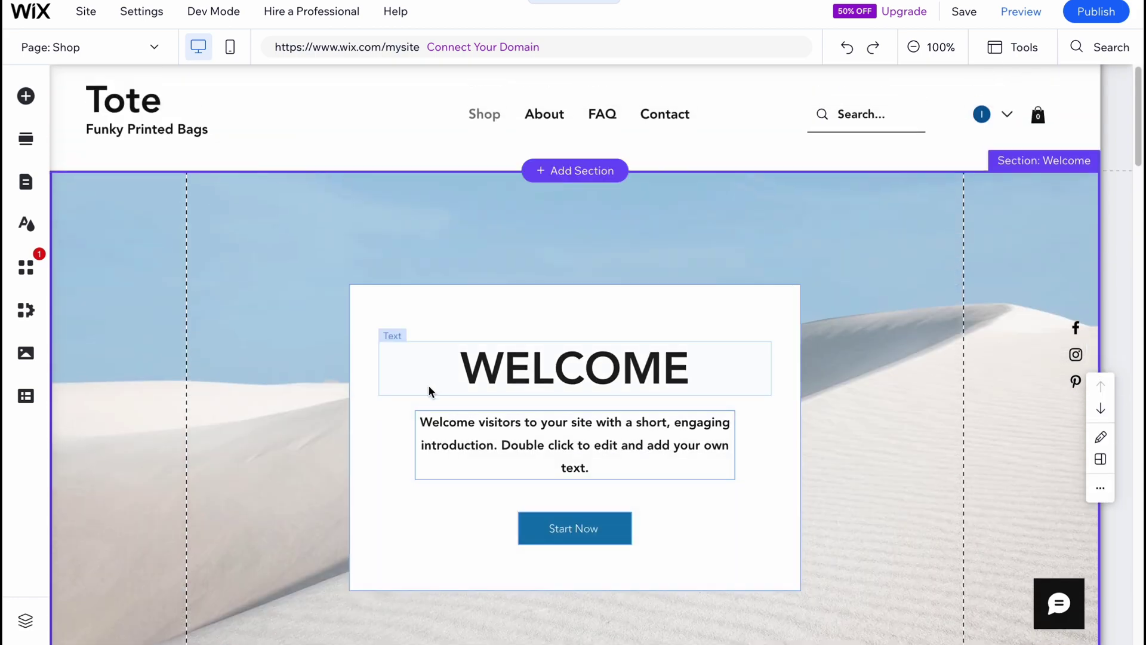
scroll(607, 403, down, 4)
scroll(607, 405, up, 3)
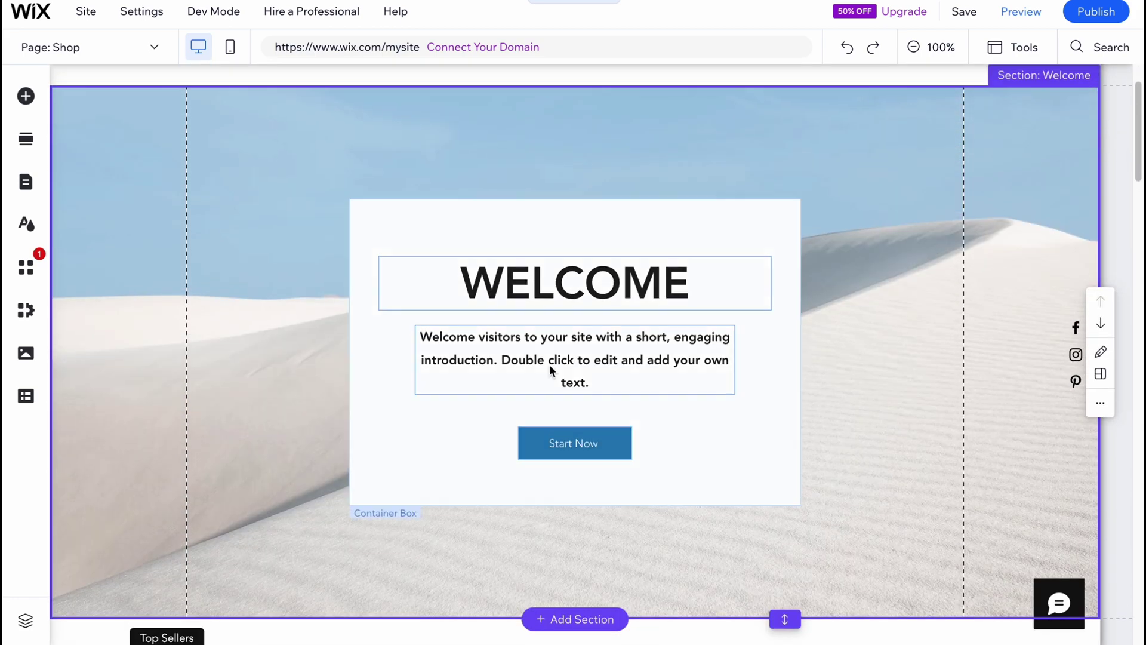
click(920, 174)
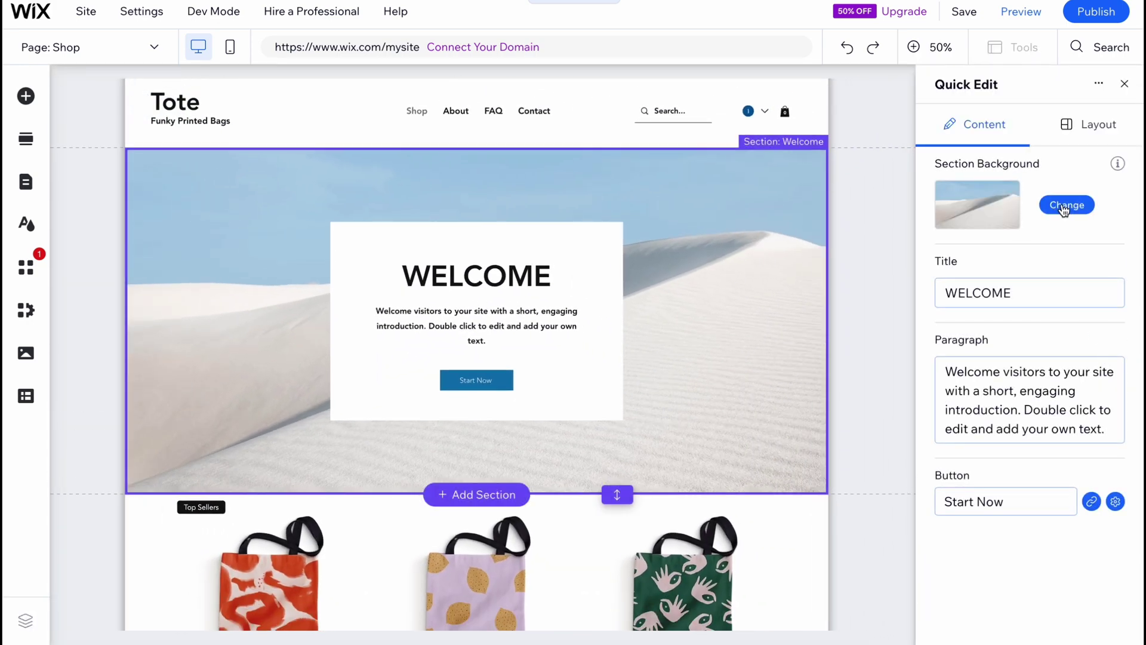
Step: Set the Welcome section background to the blue-sky modern building photo
click(1062, 202)
scroll(1052, 424, down, 4)
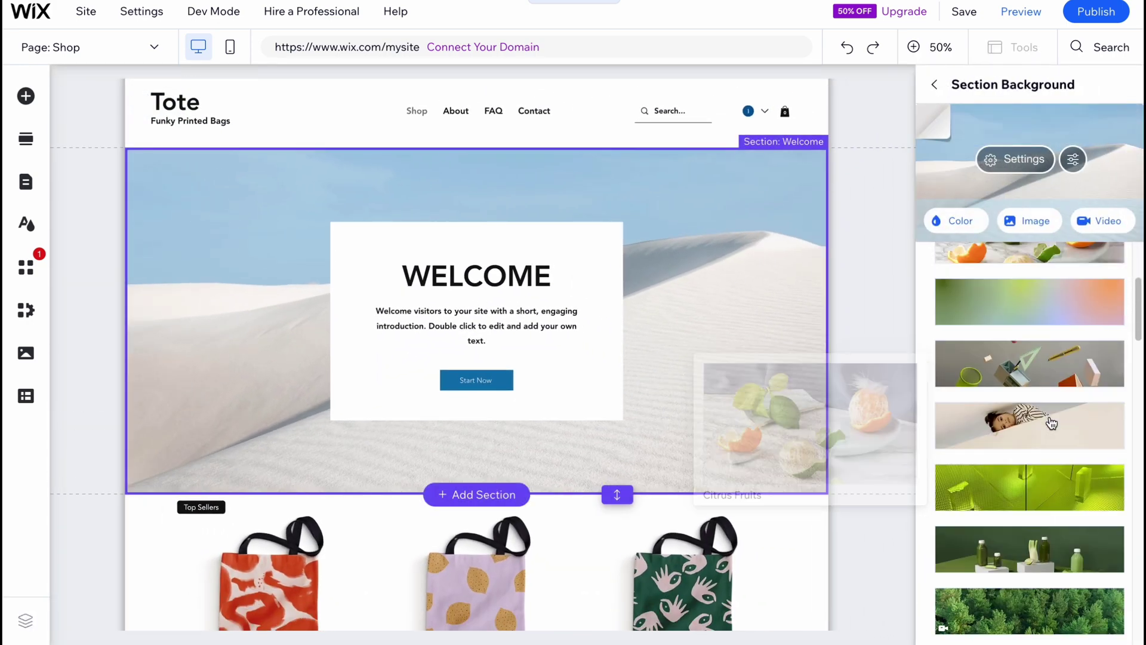
scroll(1052, 424, down, 3)
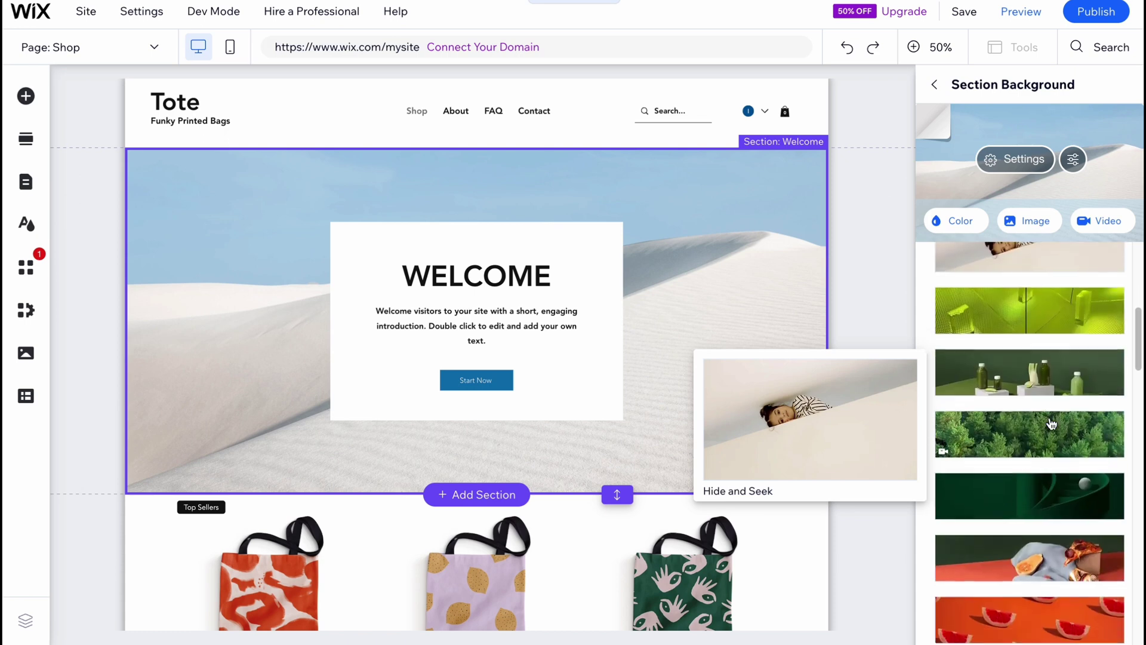
scroll(1052, 424, down, 5)
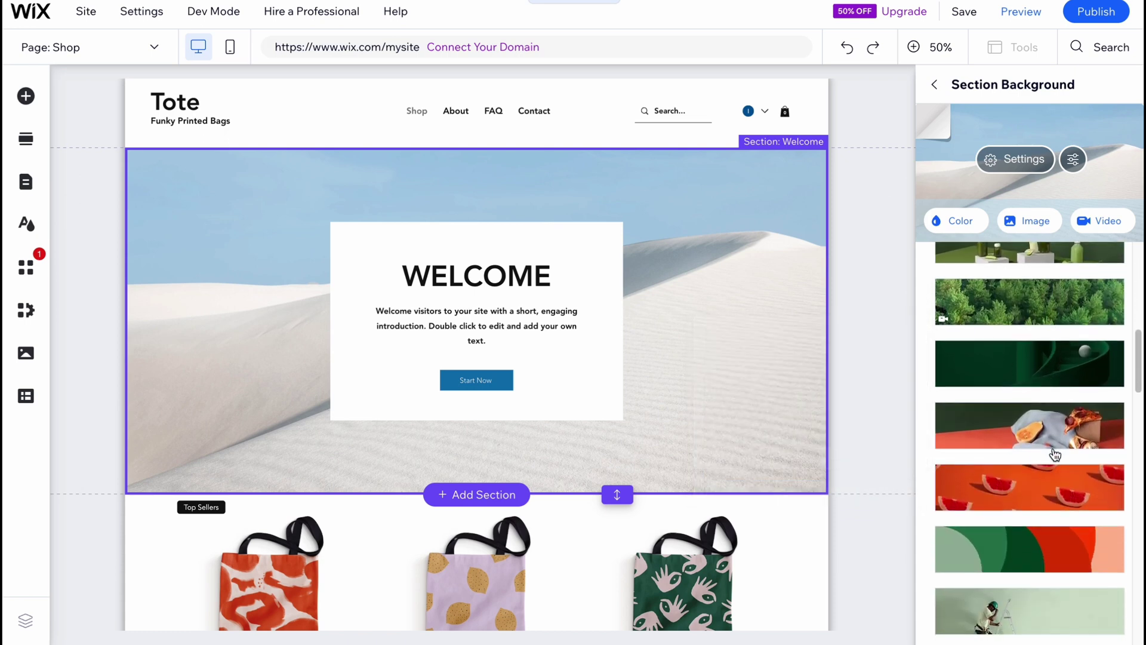
scroll(1053, 452, down, 2)
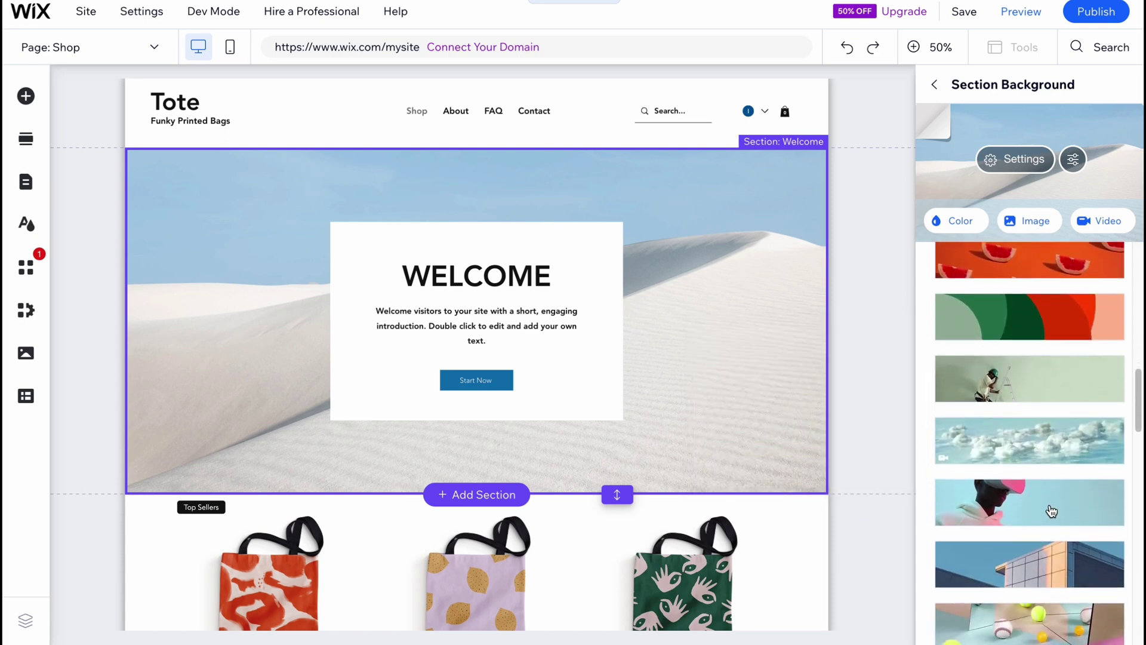
click(1036, 459)
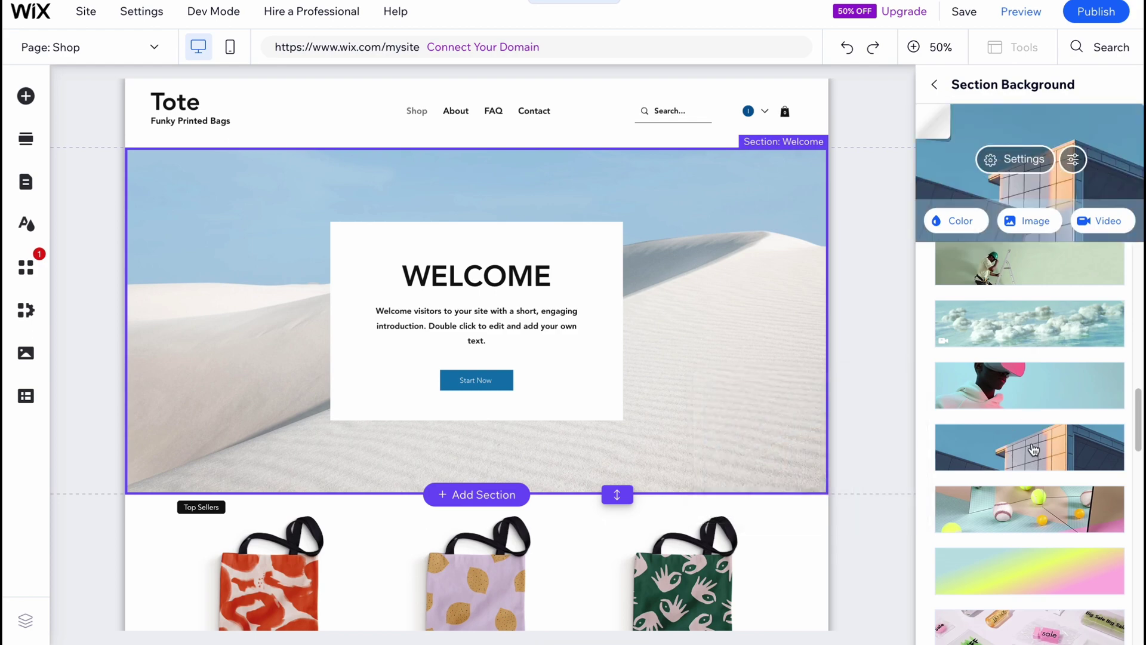
mouse_move(1008, 341)
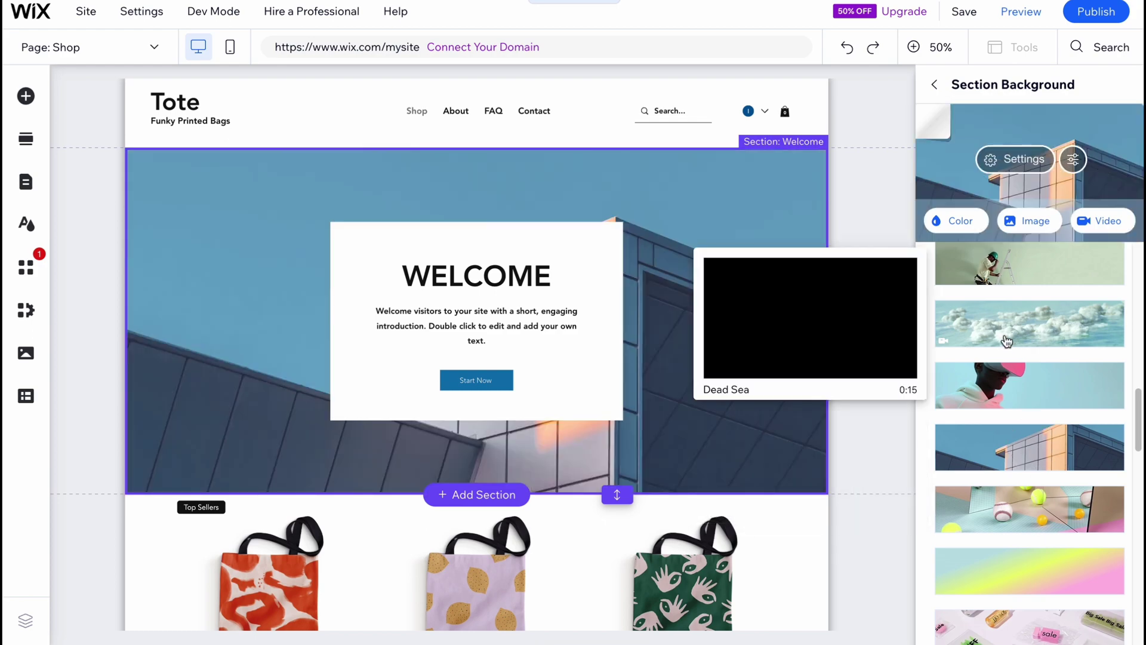
click(484, 278)
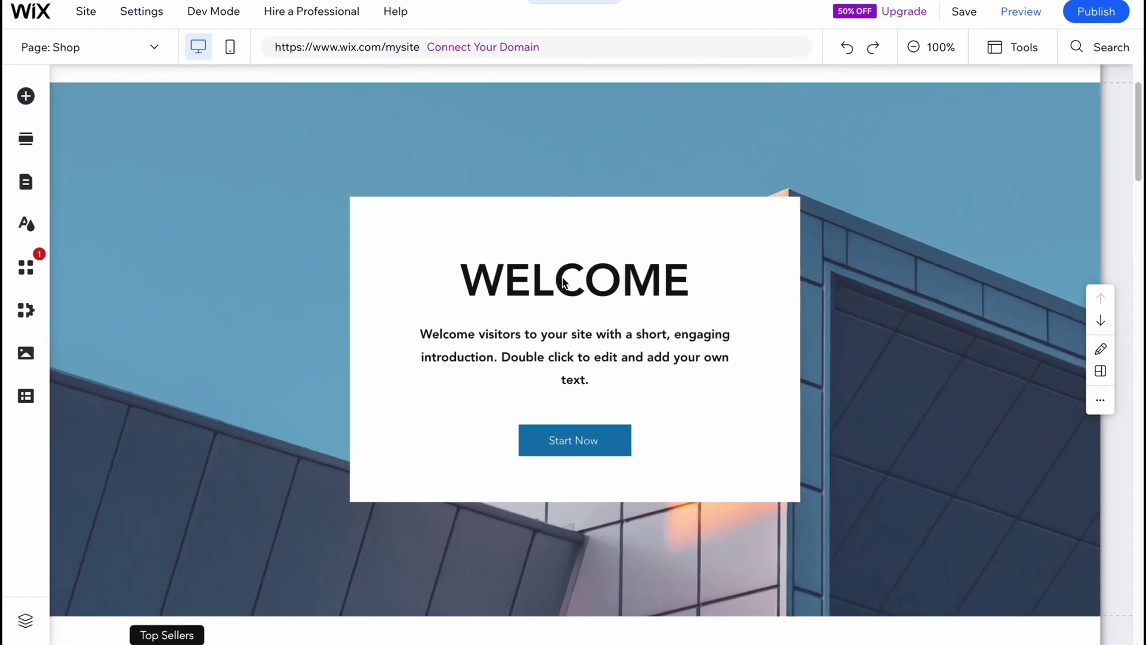
Step: Retitle the WELCOME heading to 'HelperMan Store'
double_click(597, 278)
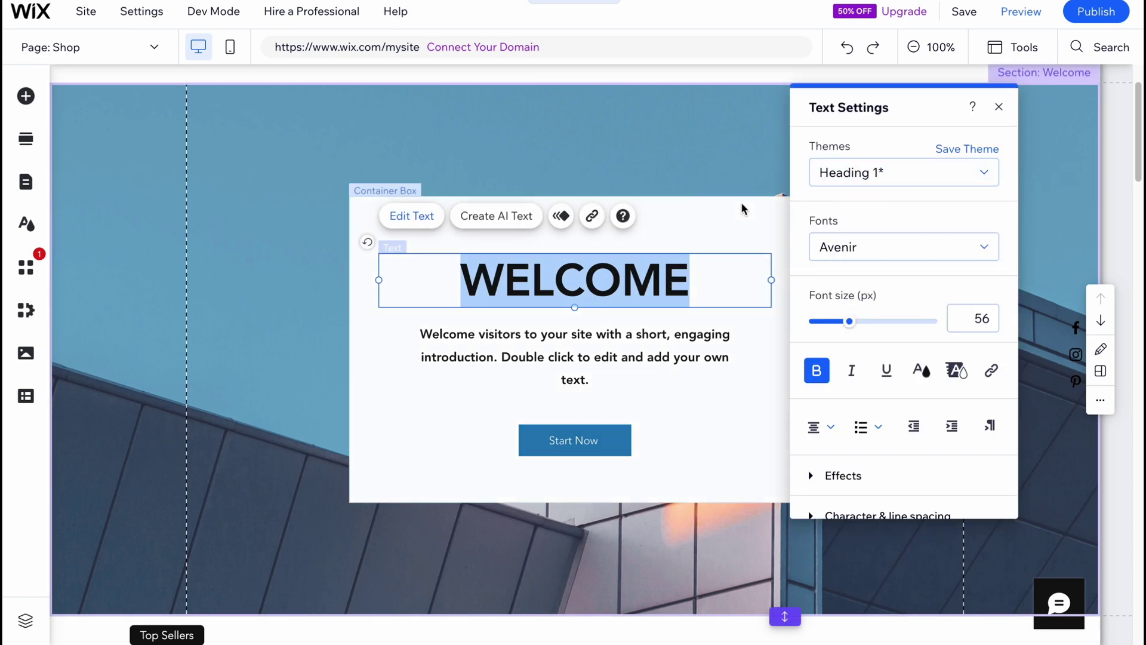
text(Pk)
key(BackSpace)
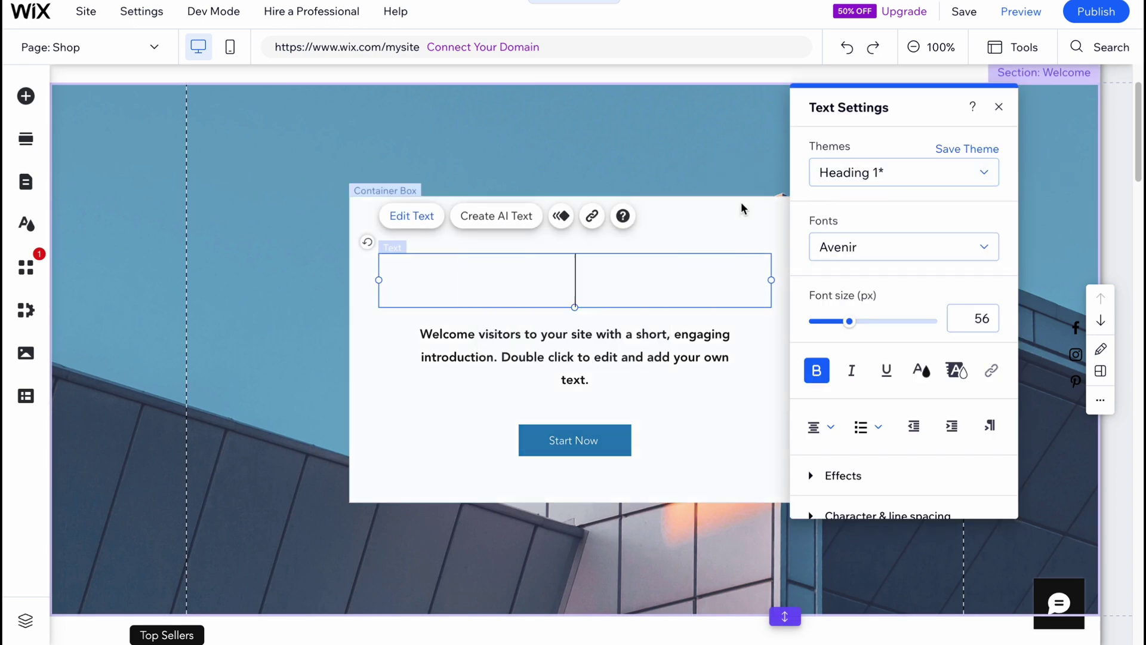
text(HelperMan S)
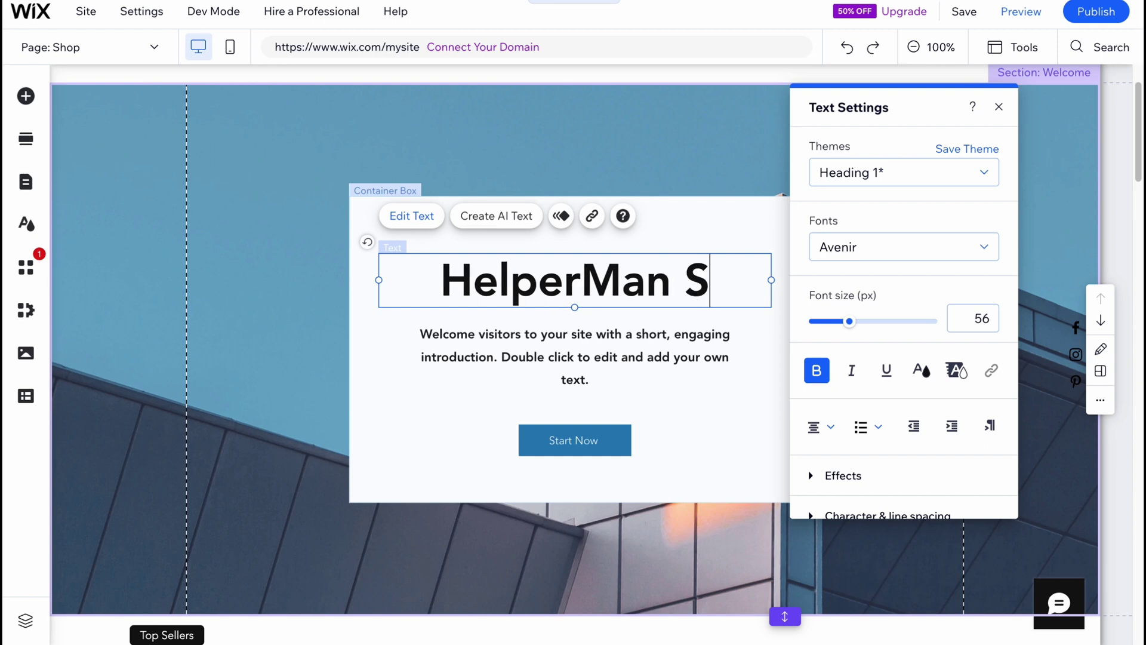
text(tore)
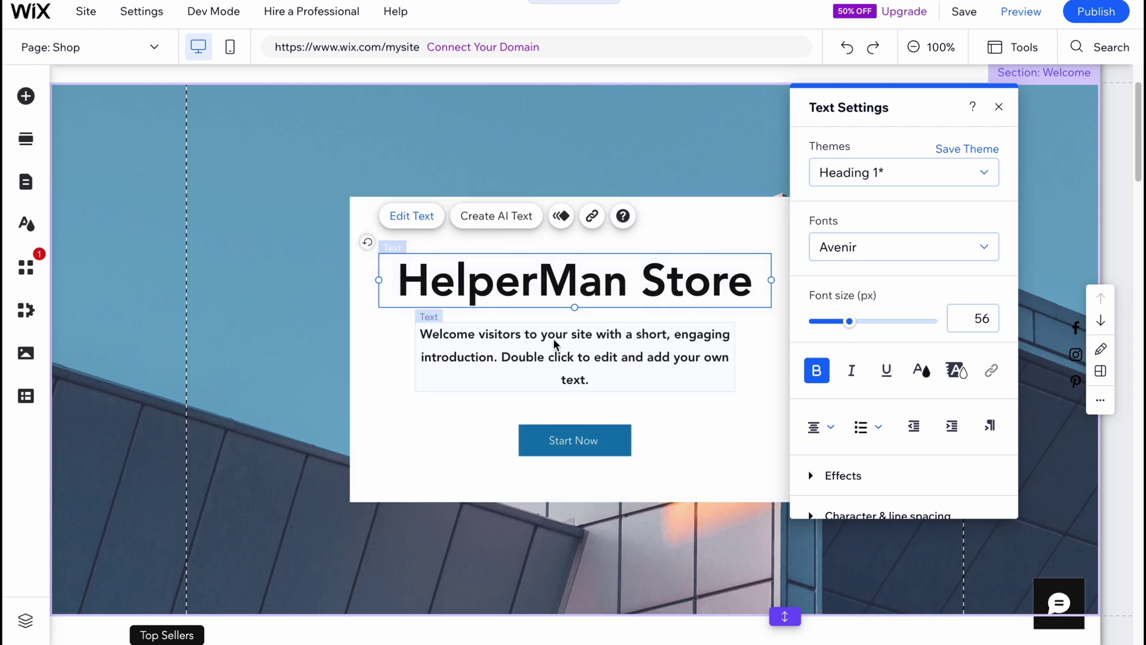
Step: Shorten the introduction paragraph to 'Welcome to our bag store'
double_click(620, 347)
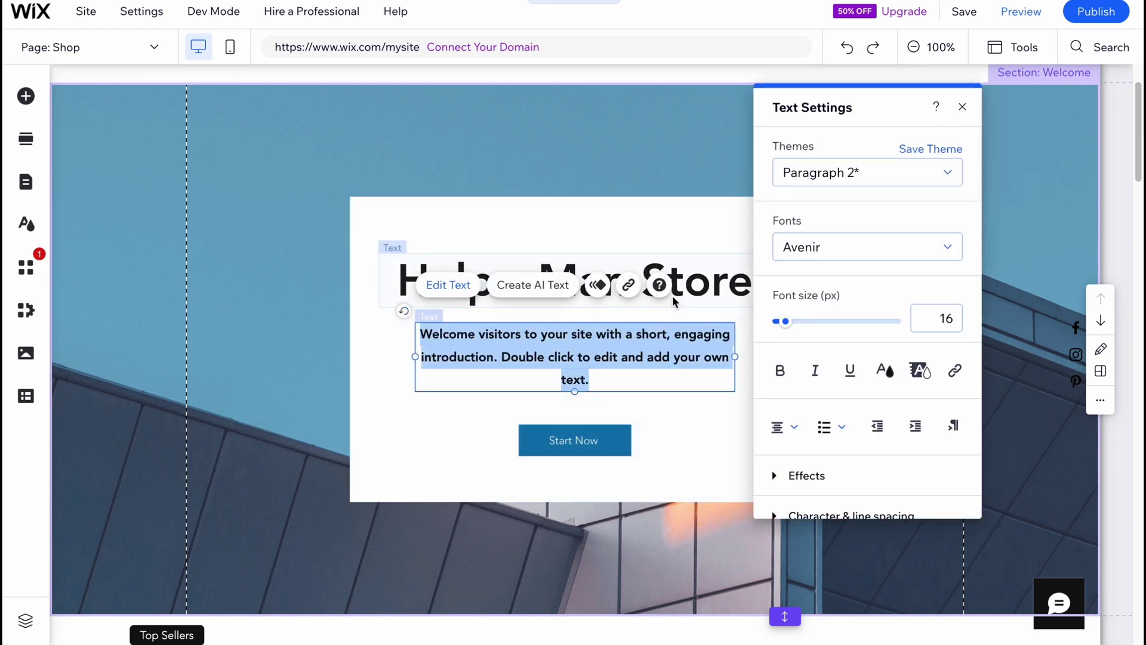
click(539, 332)
drag(485, 332, 673, 376)
text(to ou)
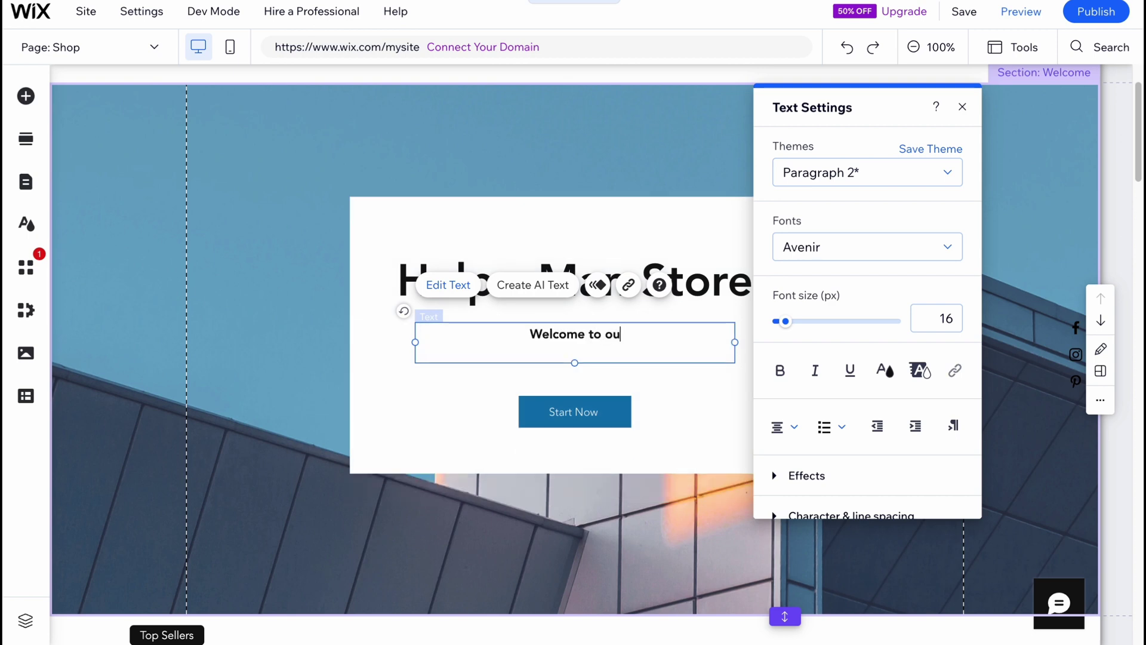
text(r bag s)
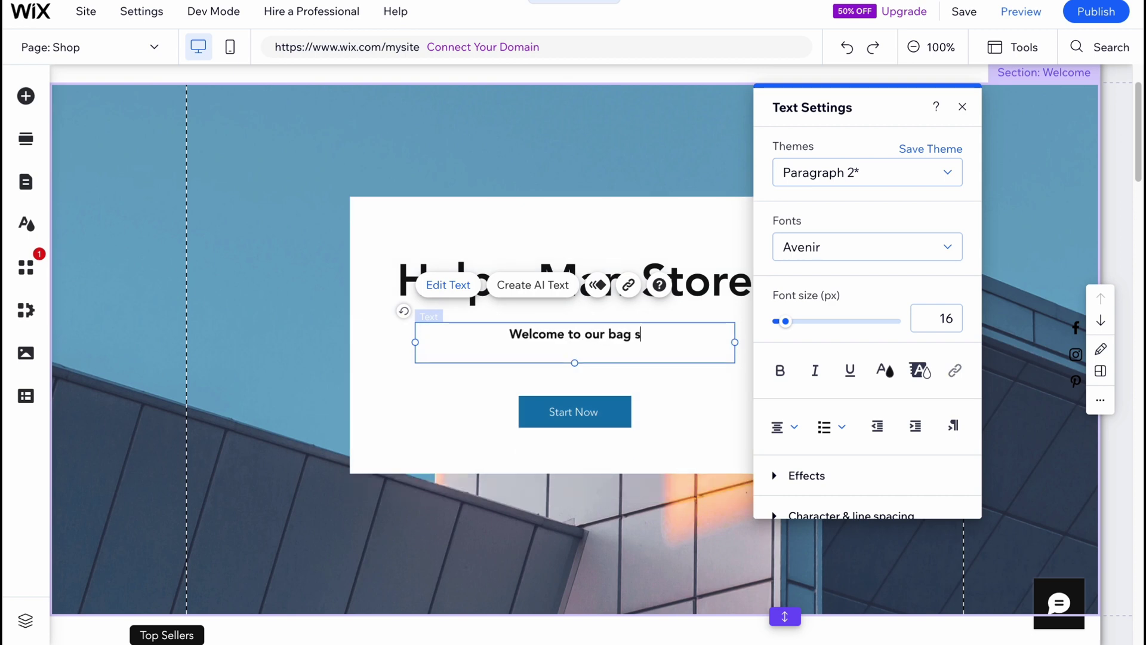
text(tore)
click(563, 123)
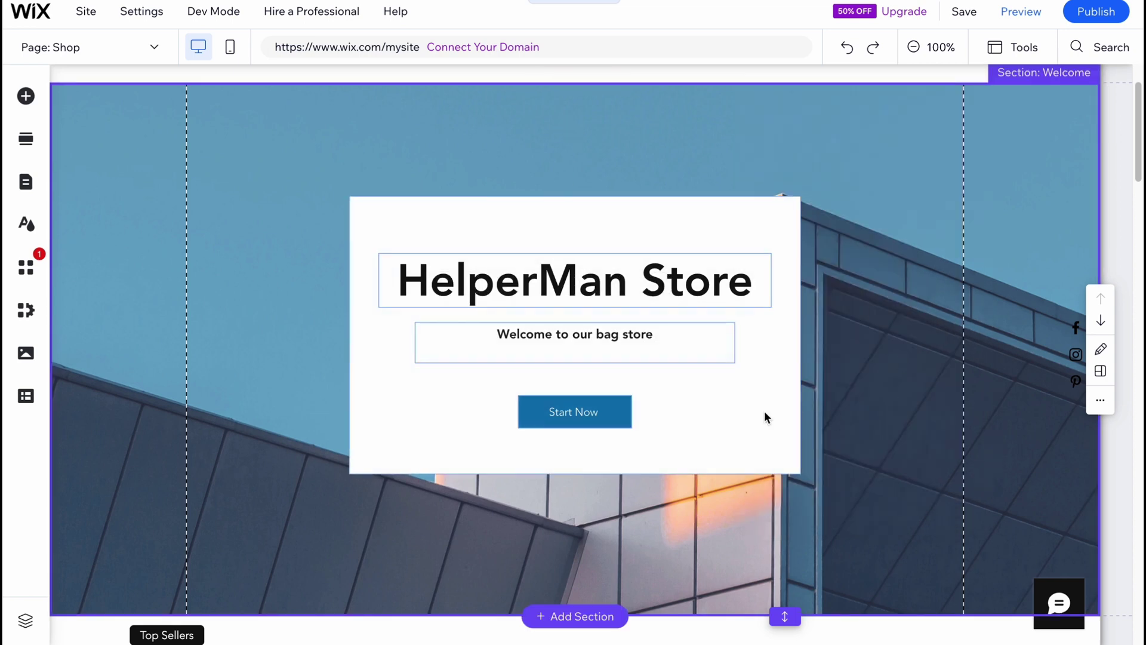
scroll(634, 388, down, 1)
Step: Scroll down to the tote-bag product grid and select the store gallery
click(578, 385)
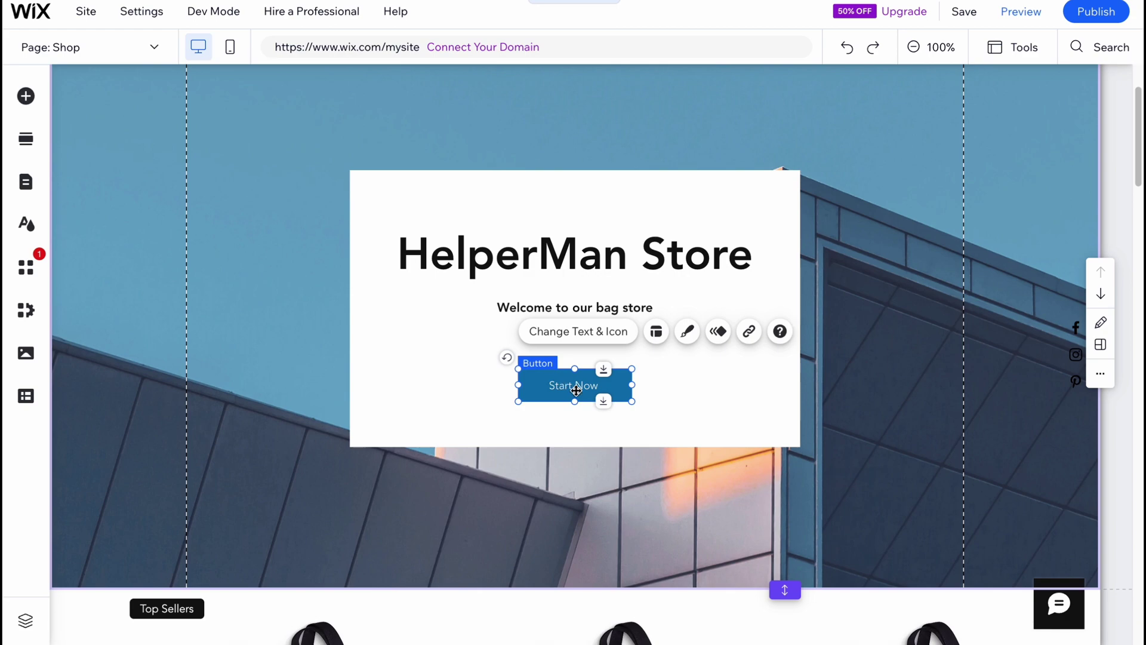
scroll(674, 438, down, 10)
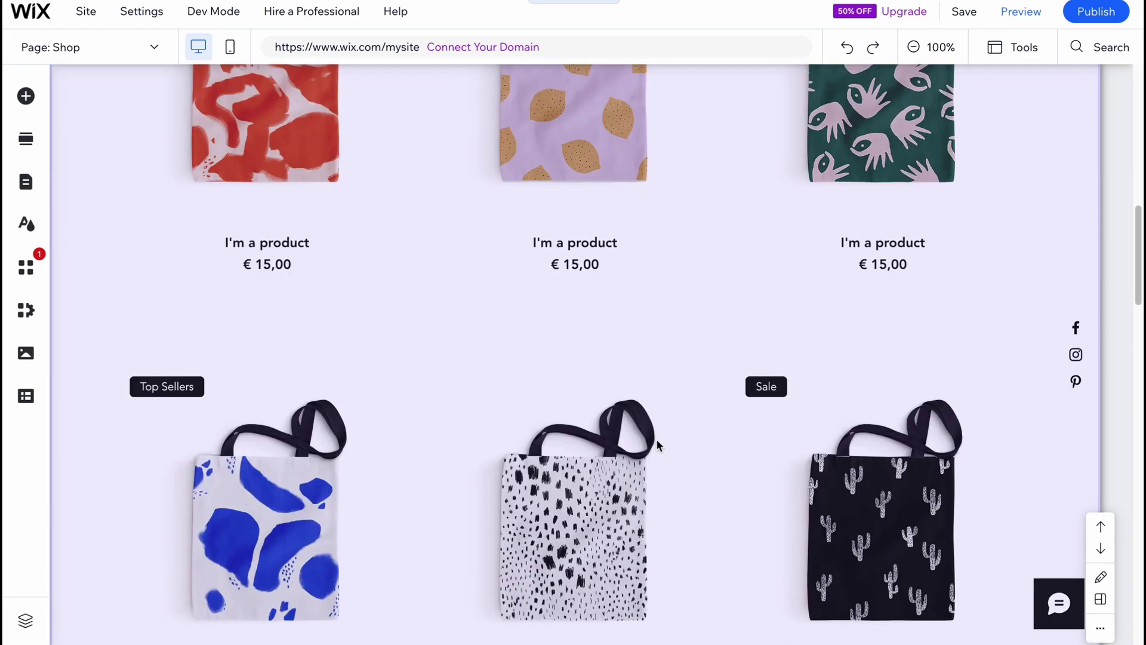
scroll(674, 424, down, 11)
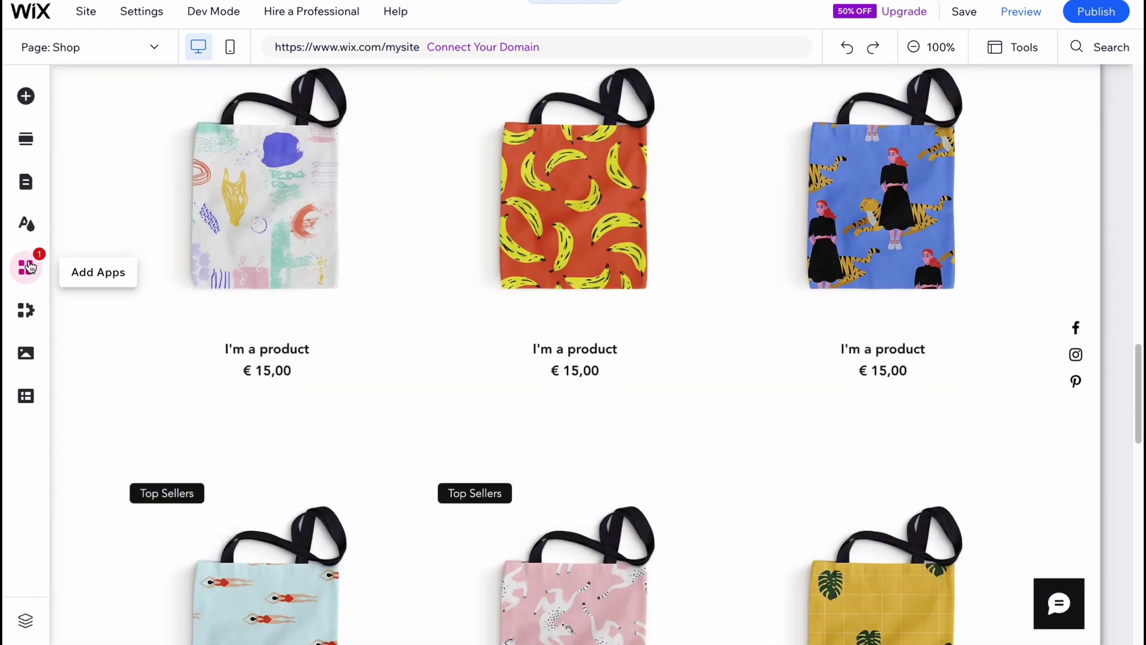
scroll(602, 330, down, 1)
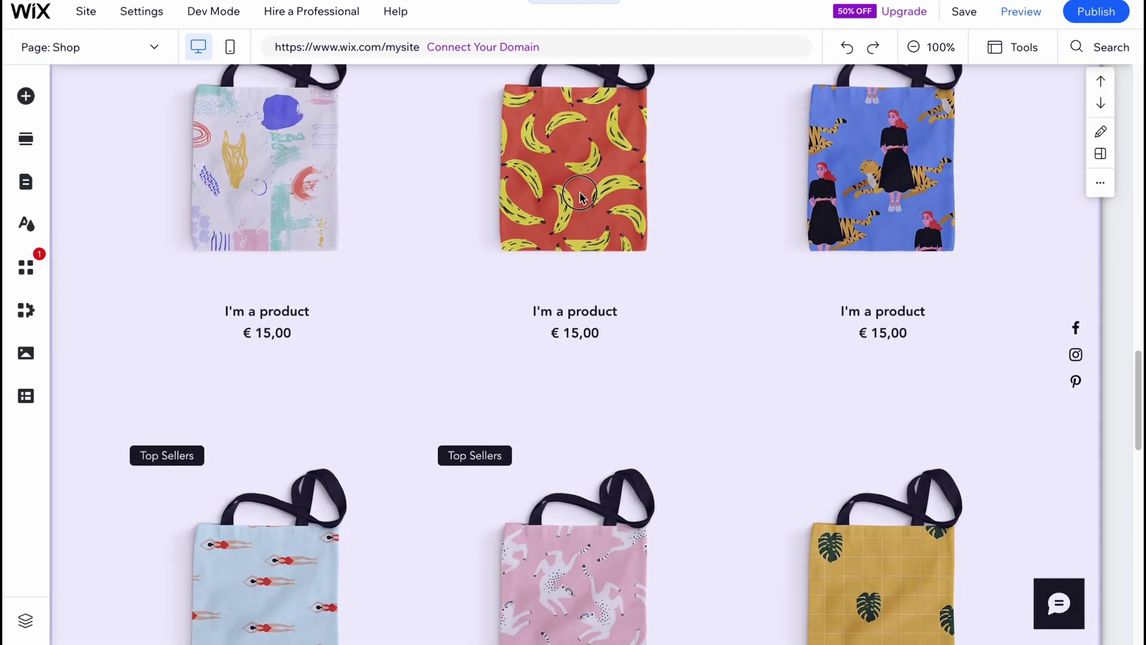
scroll(588, 287, up, 12)
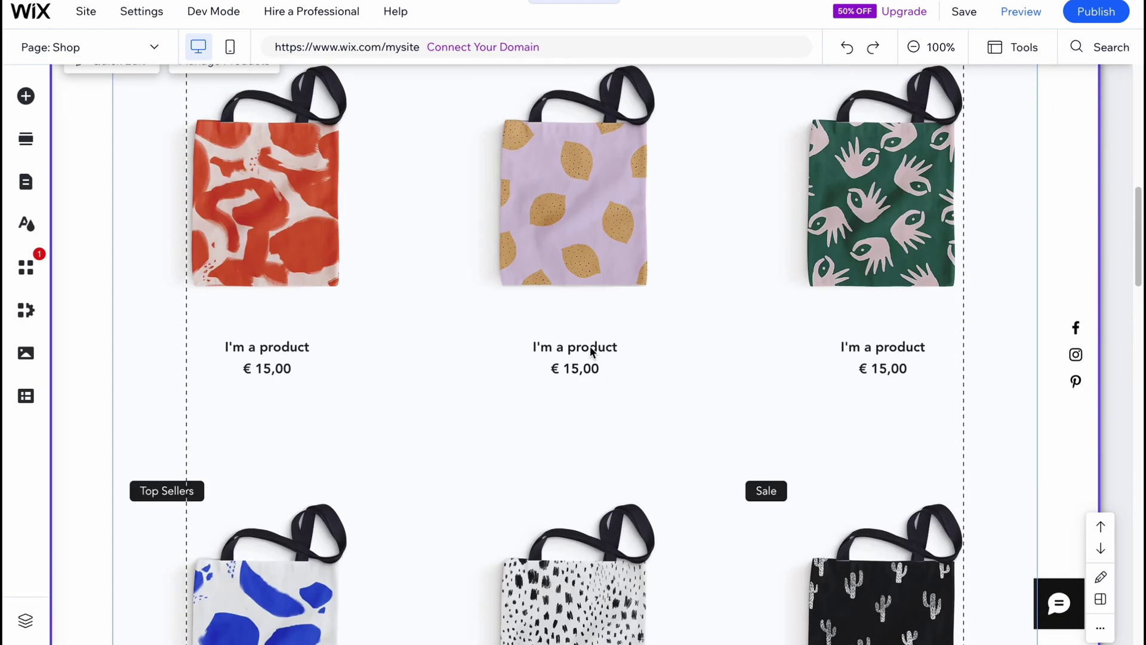
click(574, 224)
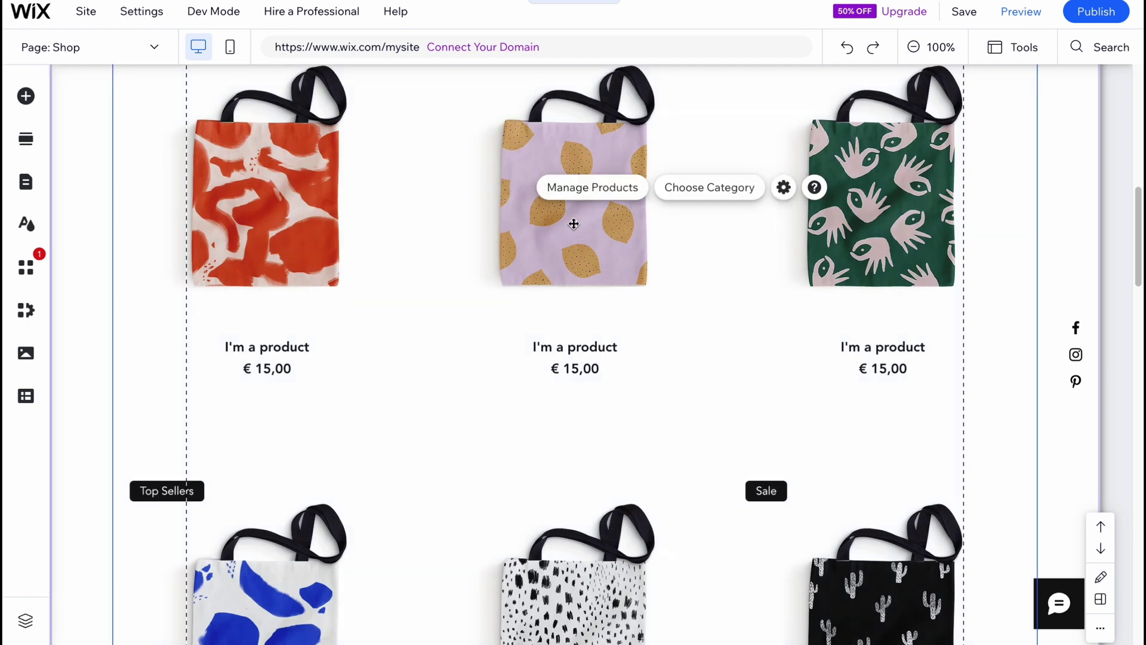
Step: Open Manage Products, dismiss the product-type tip, and edit product 0011, the lemon-print tote
click(579, 190)
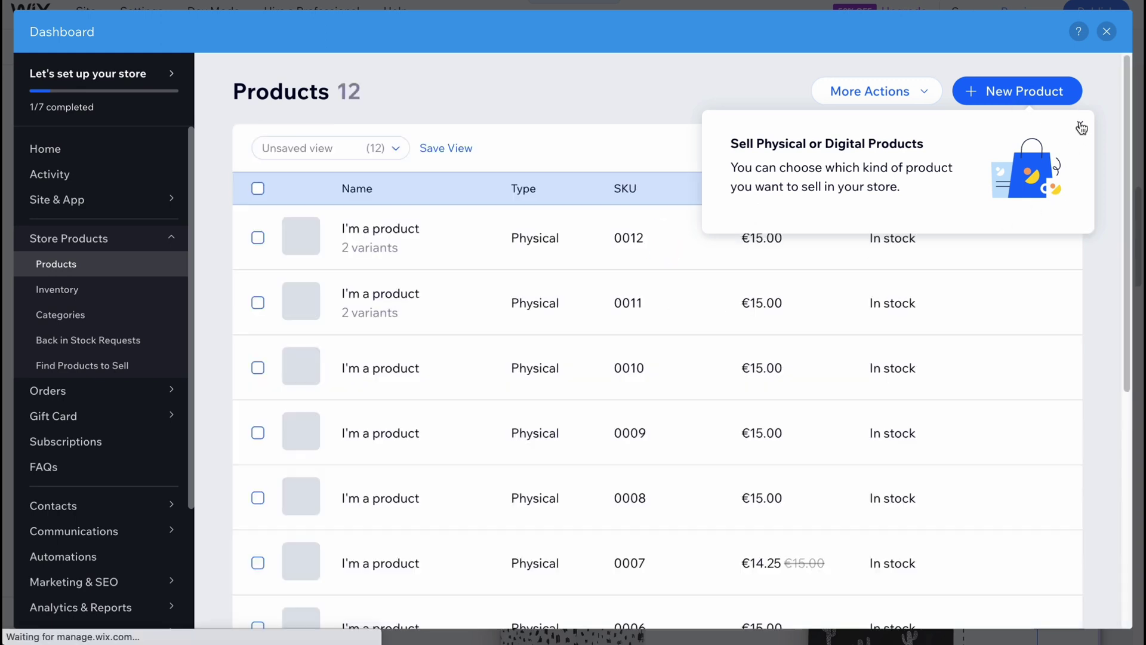
click(1080, 124)
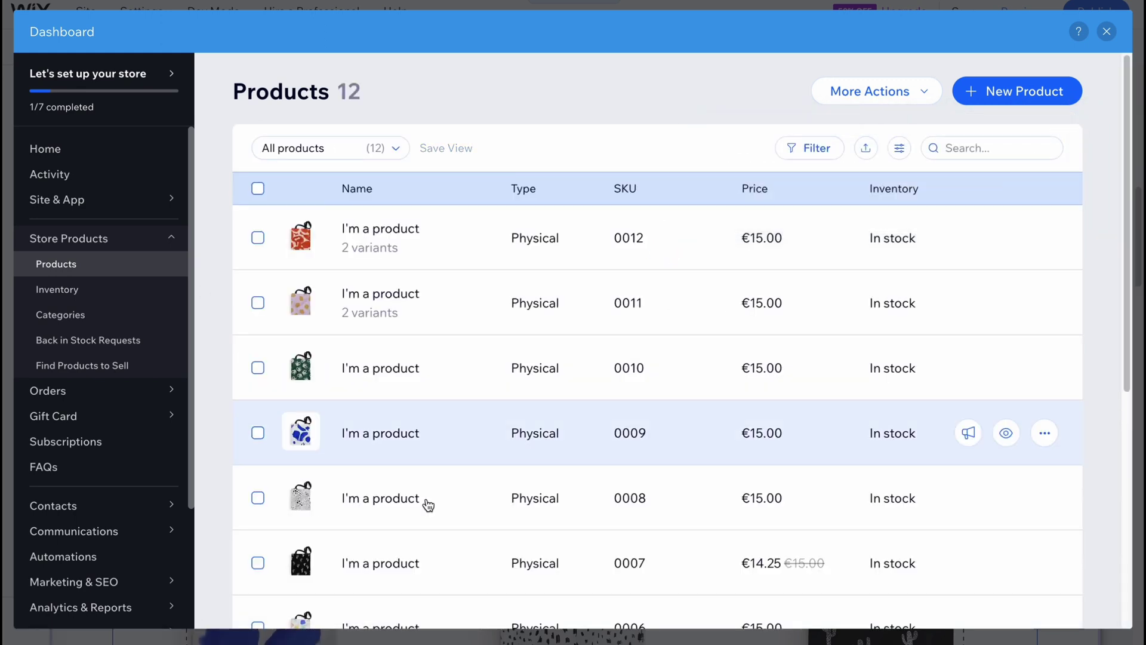
scroll(545, 486, down, 3)
scroll(431, 338, up, 1)
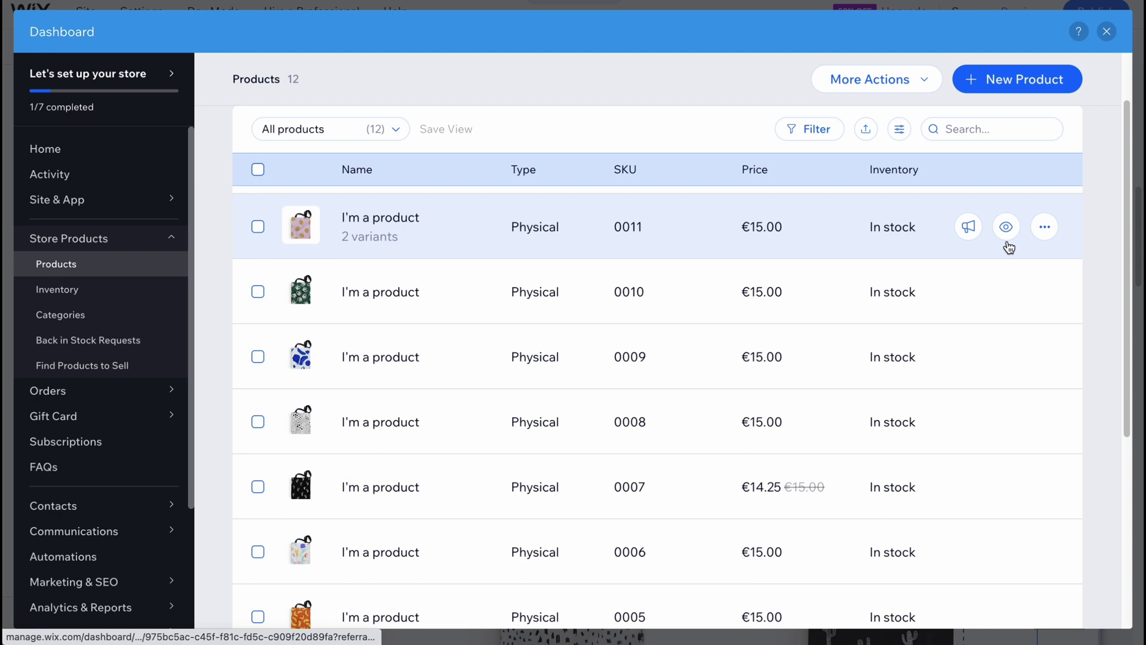
click(1044, 226)
click(949, 206)
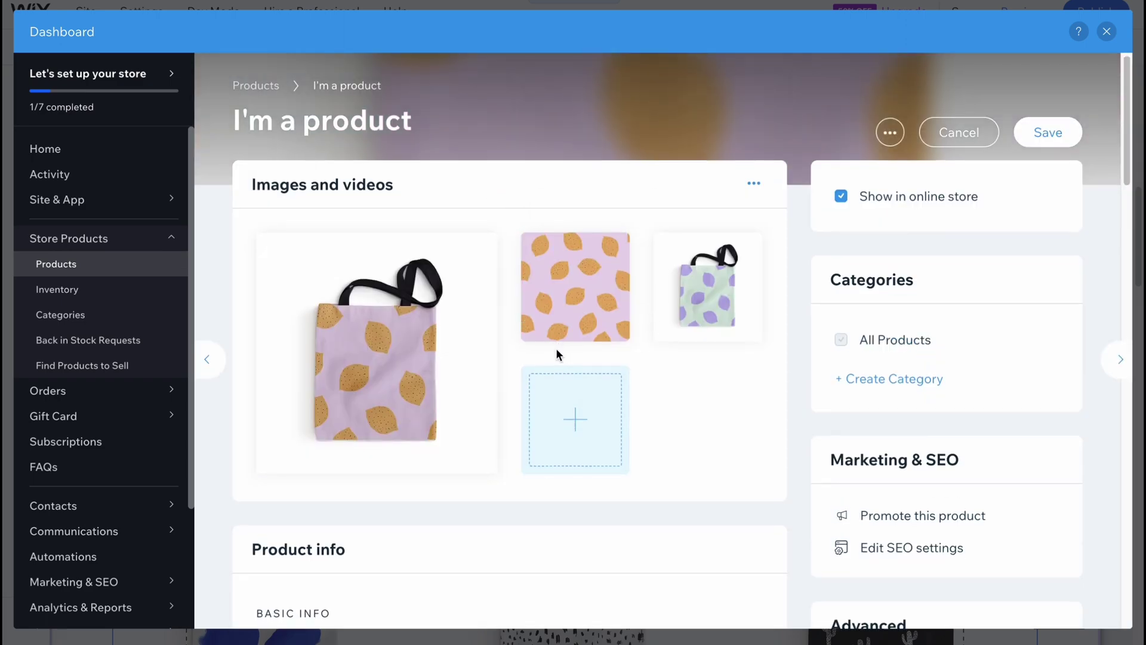
Step: Review the lemon-print tote's product details and save the product
scroll(548, 347, down, 5)
scroll(357, 361, down, 1)
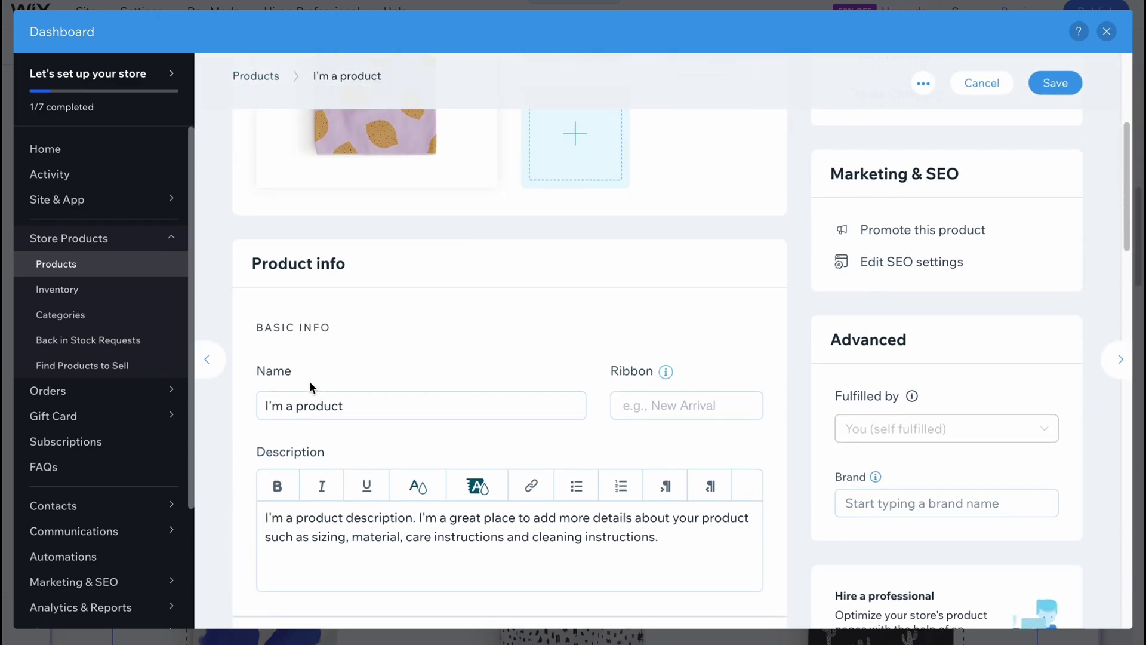
scroll(394, 424, down, 3)
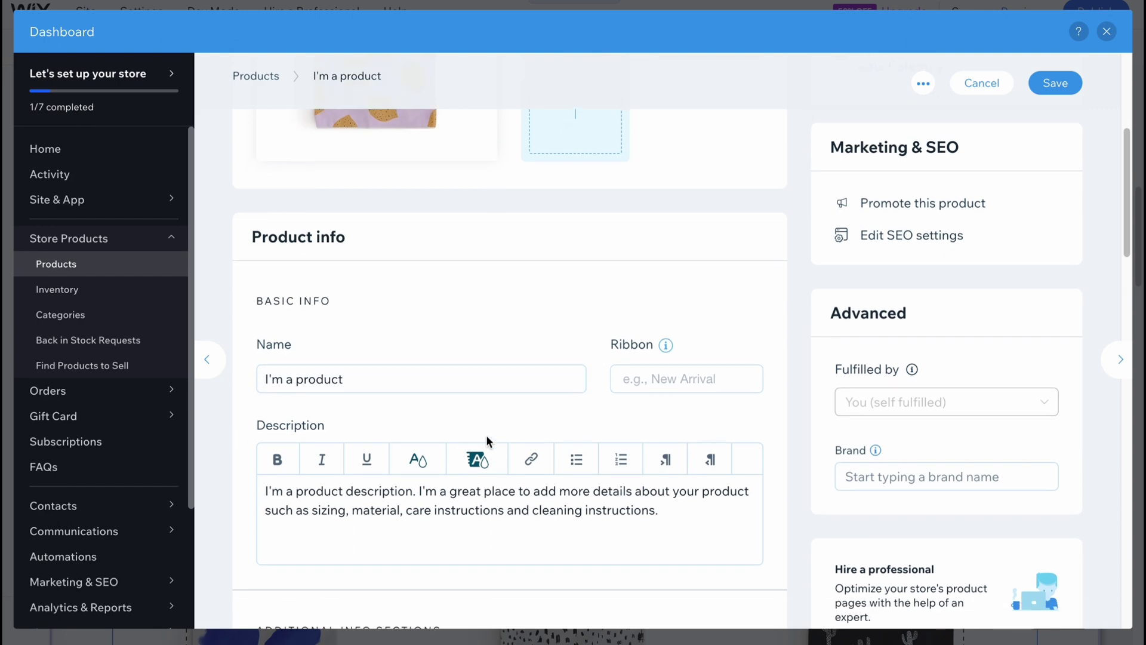
scroll(496, 434, down, 12)
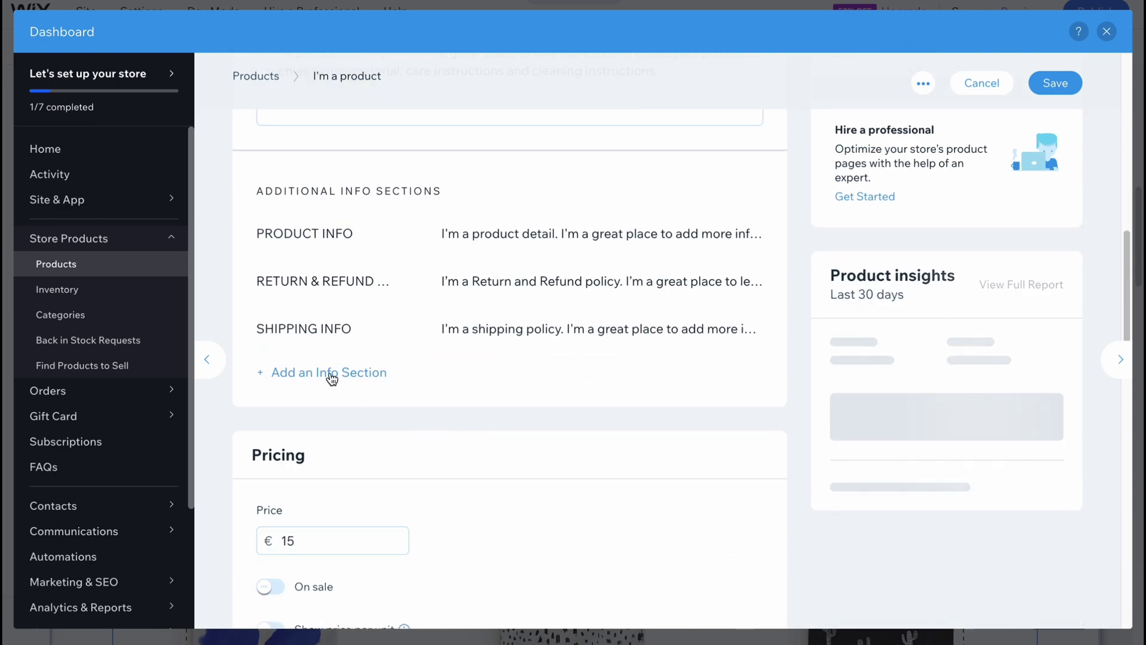
scroll(370, 459, down, 4)
scroll(370, 459, down, 4)
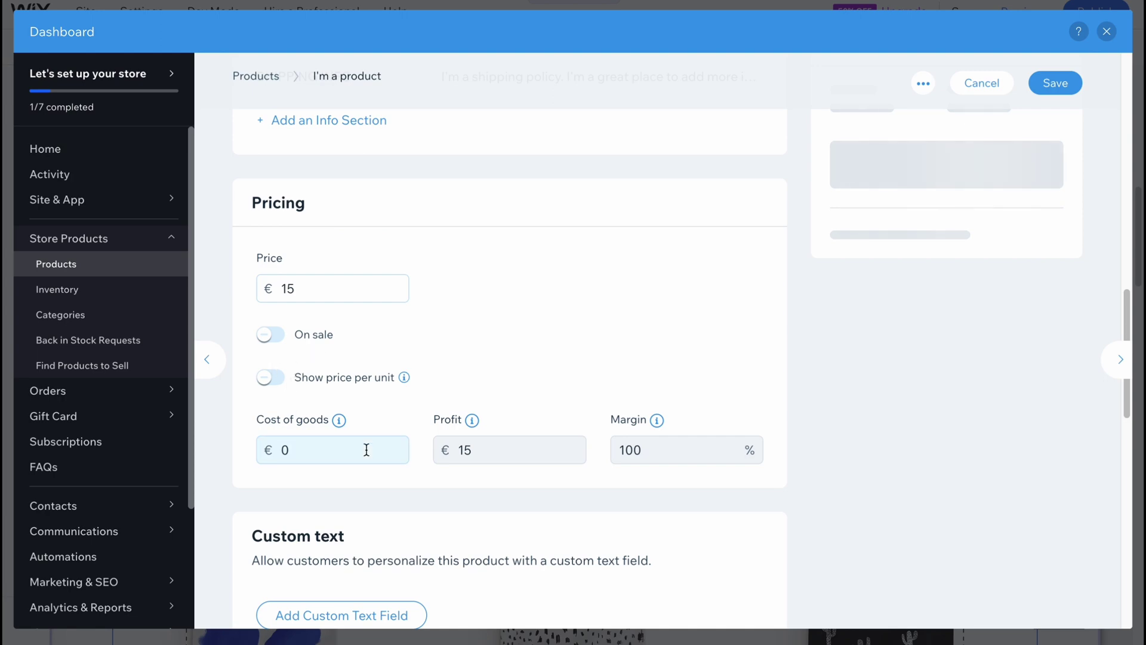
scroll(365, 451, down, 17)
scroll(389, 467, down, 11)
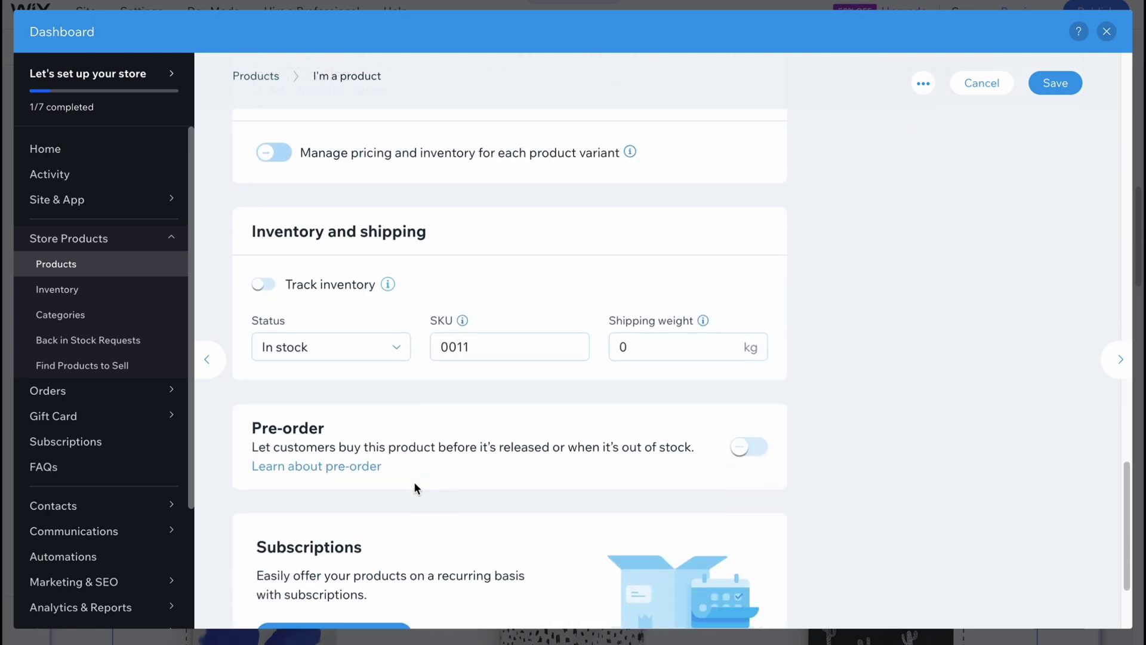
scroll(419, 475, up, 20)
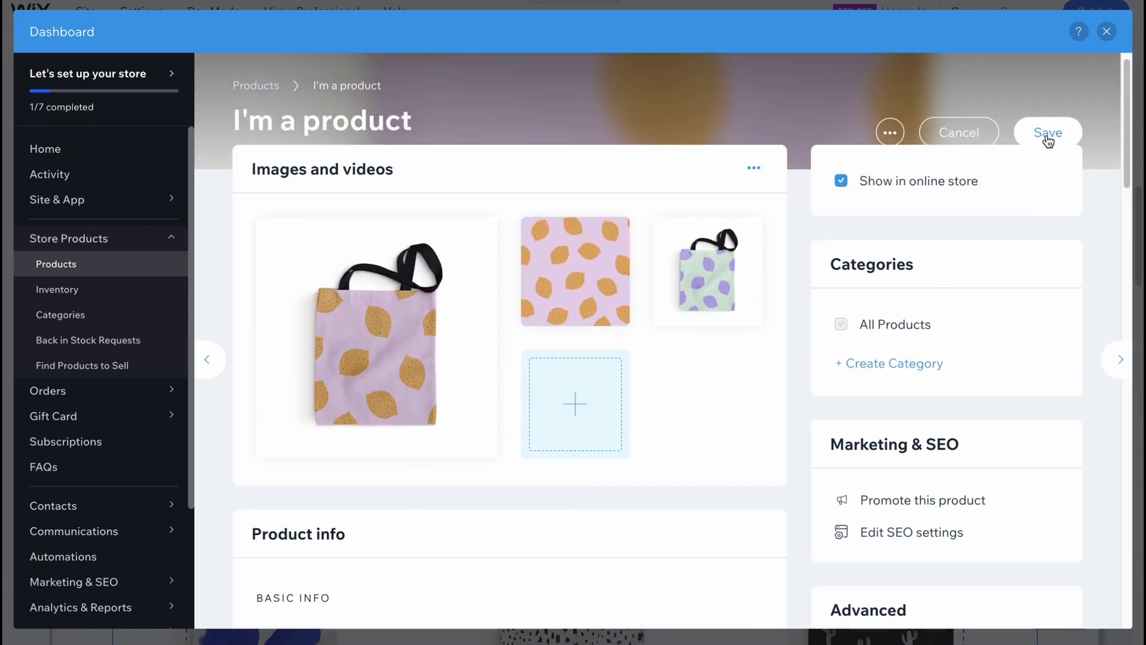
click(1048, 133)
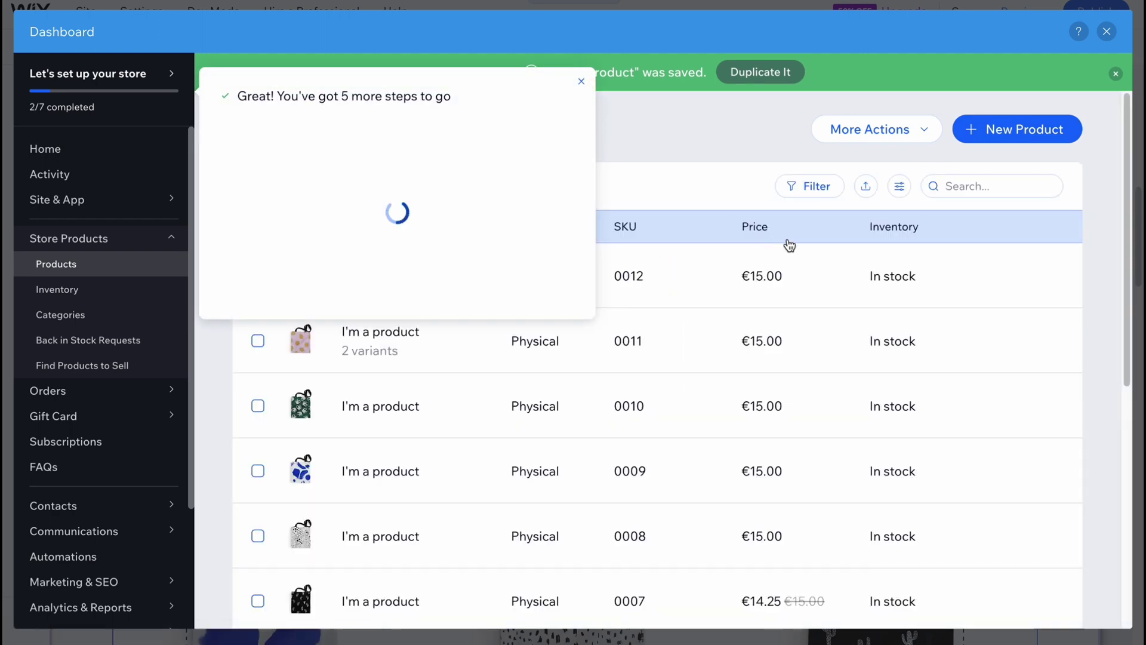
Step: Bulk-delete the tote products with SKUs 0011, 0010 and 0009, leaving 9 products
click(577, 83)
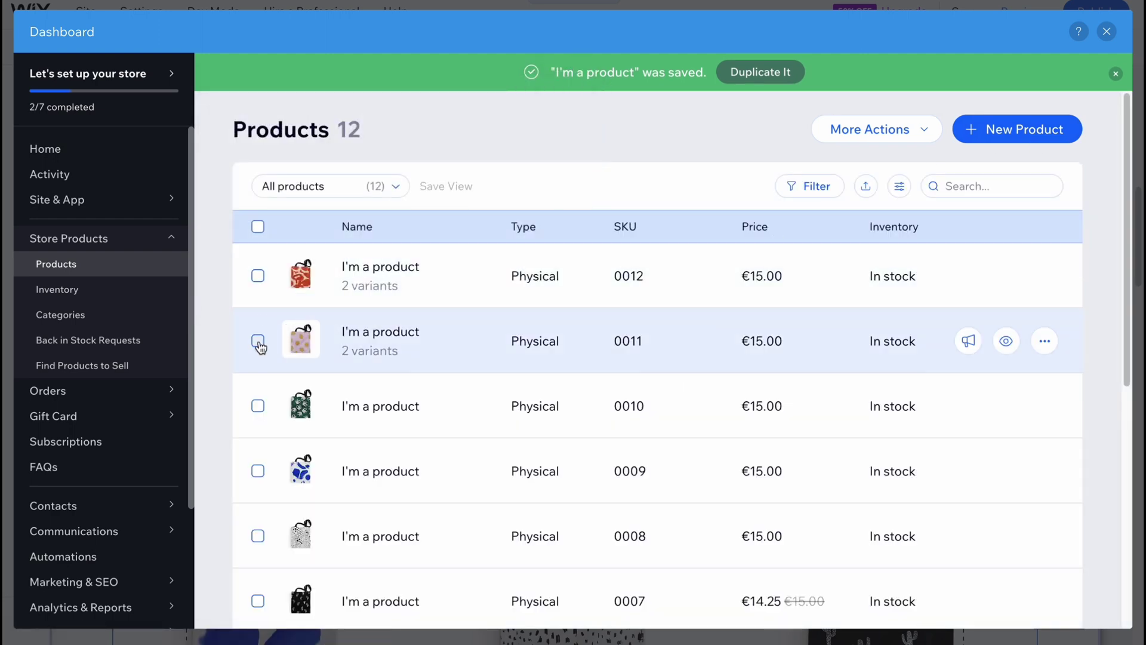
click(258, 341)
click(258, 406)
click(258, 471)
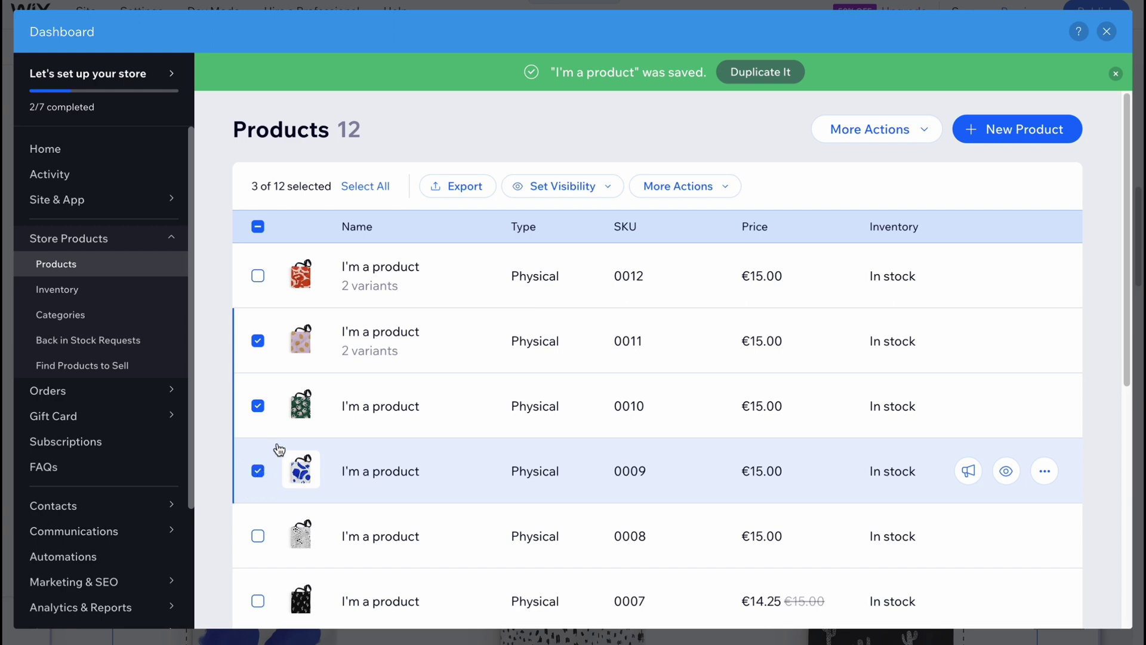
click(686, 186)
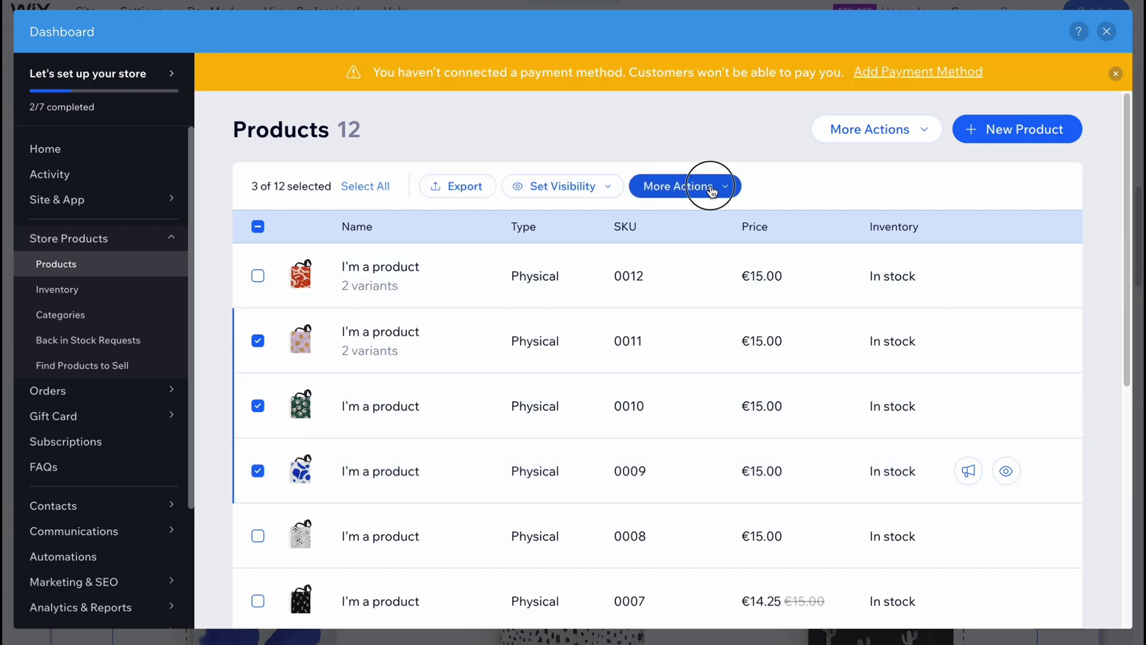
click(638, 422)
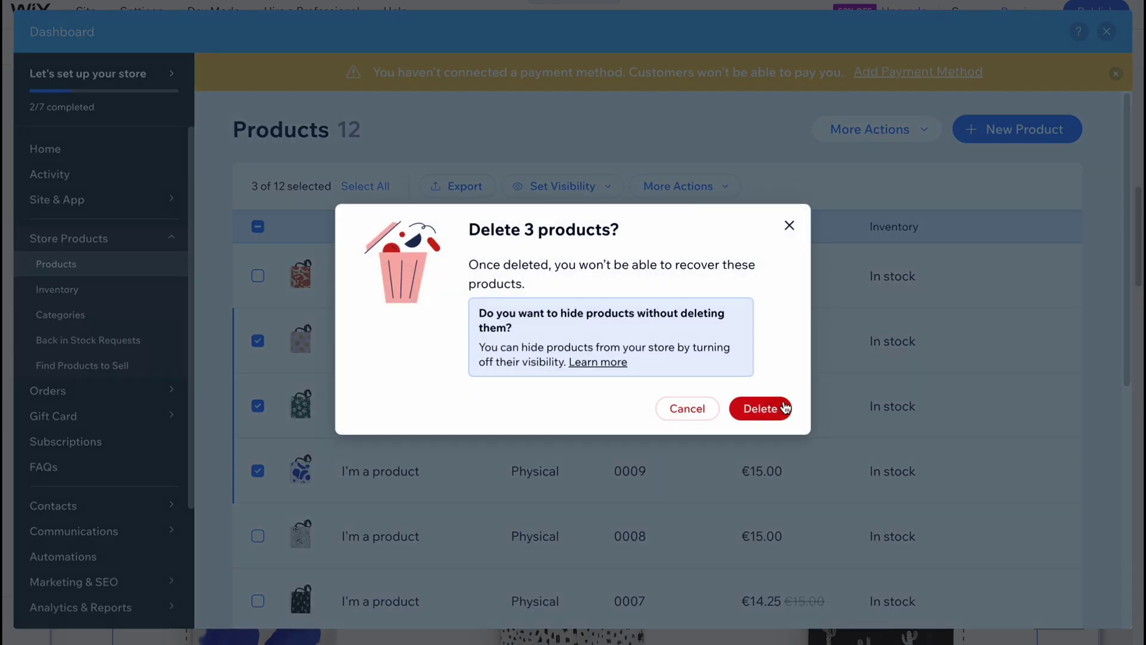
click(775, 412)
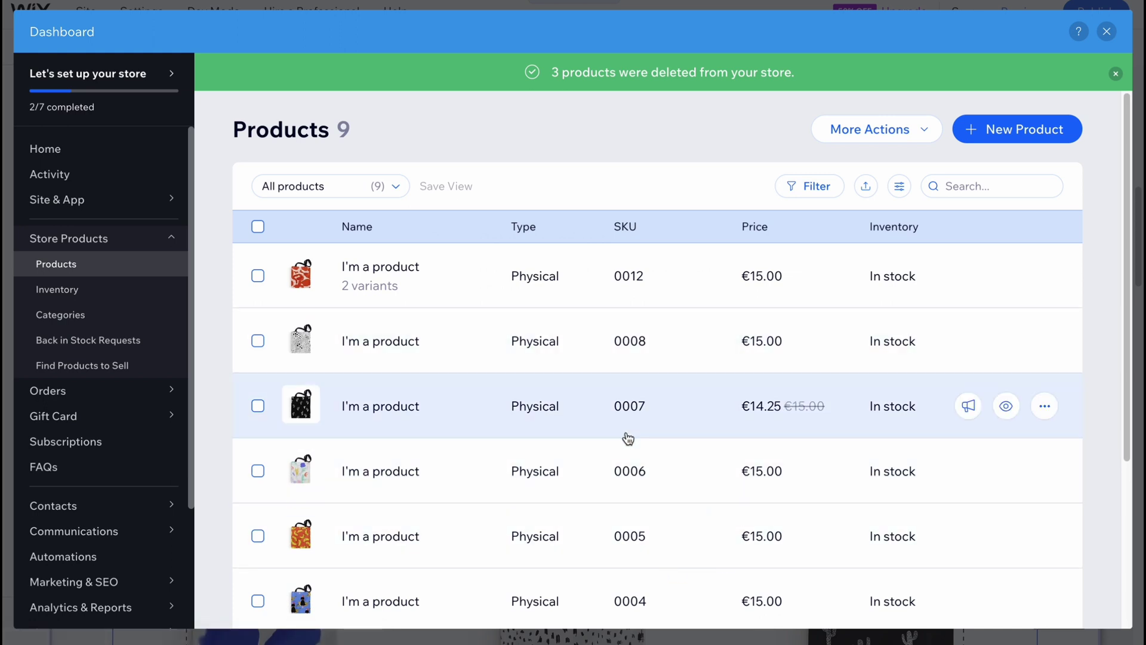
Step: Create a new physical product and look over its blank Untitled Product form
click(1053, 140)
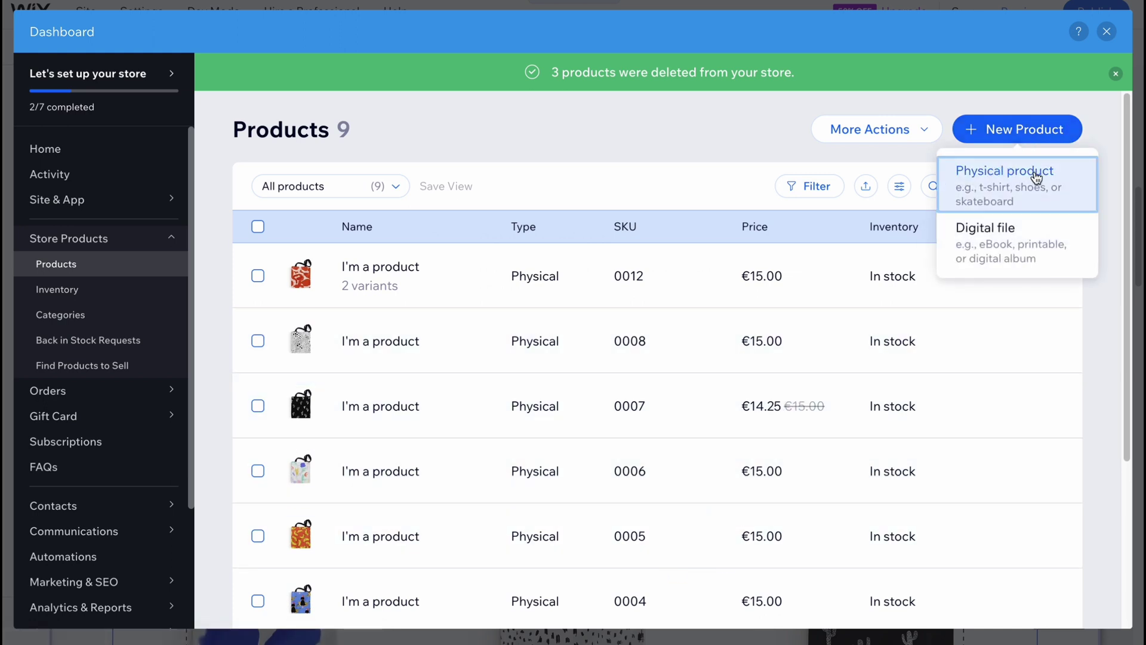
click(1006, 191)
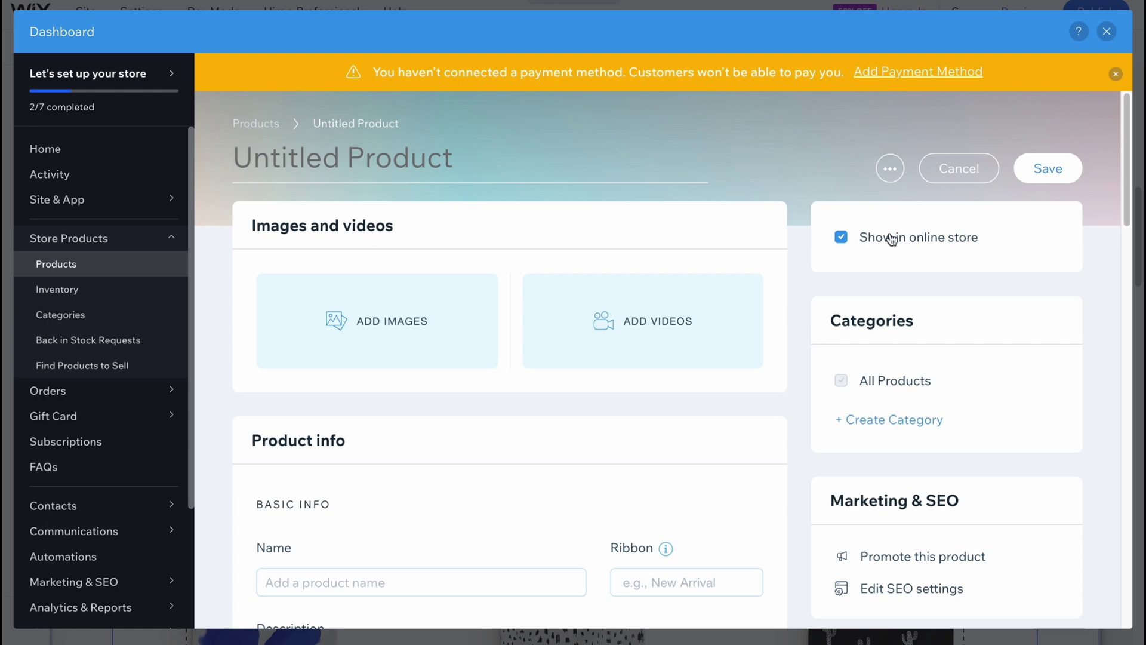
scroll(481, 305, down, 1)
scroll(486, 309, up, 1)
scroll(455, 451, down, 4)
scroll(567, 449, down, 12)
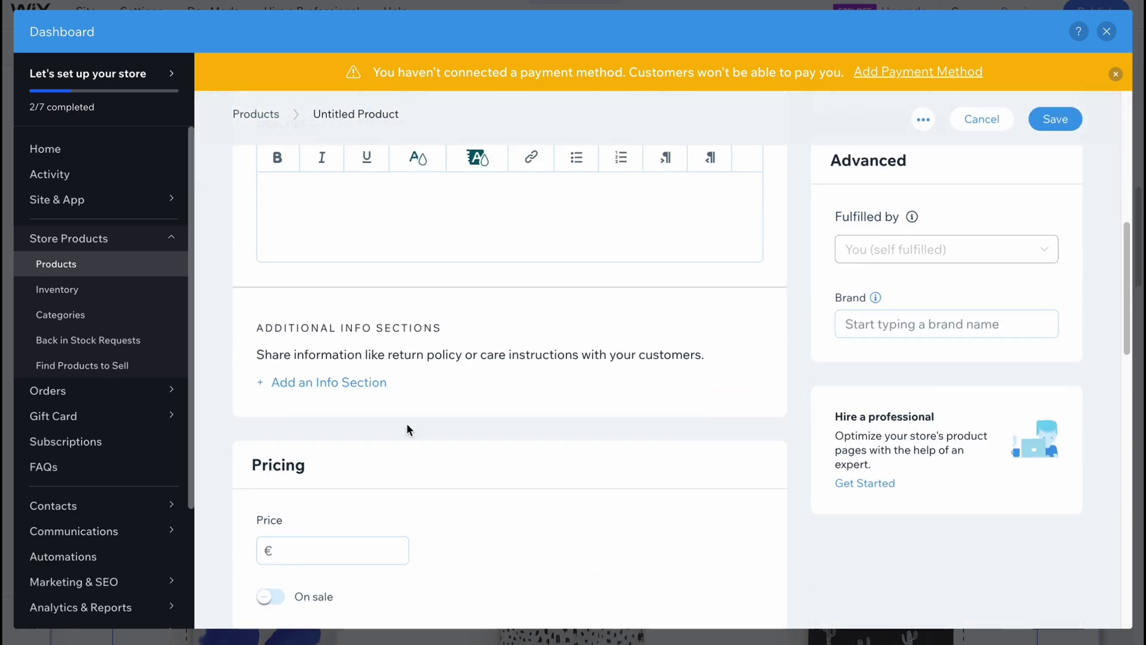
scroll(374, 422, down, 8)
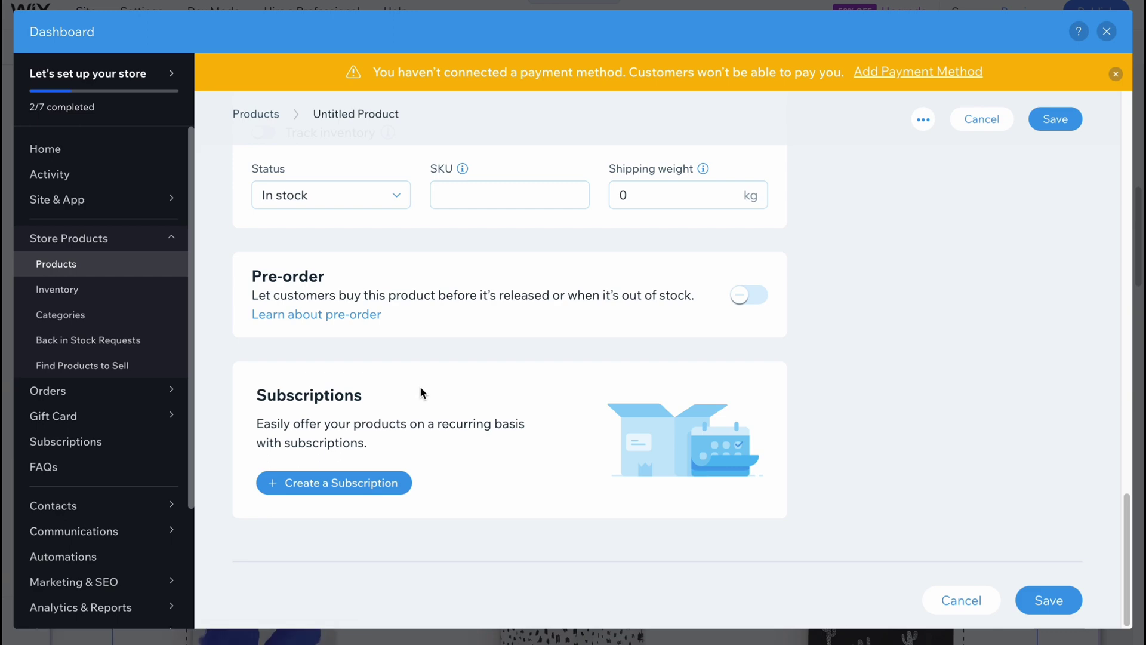
scroll(421, 388, up, 10)
scroll(420, 386, up, 10)
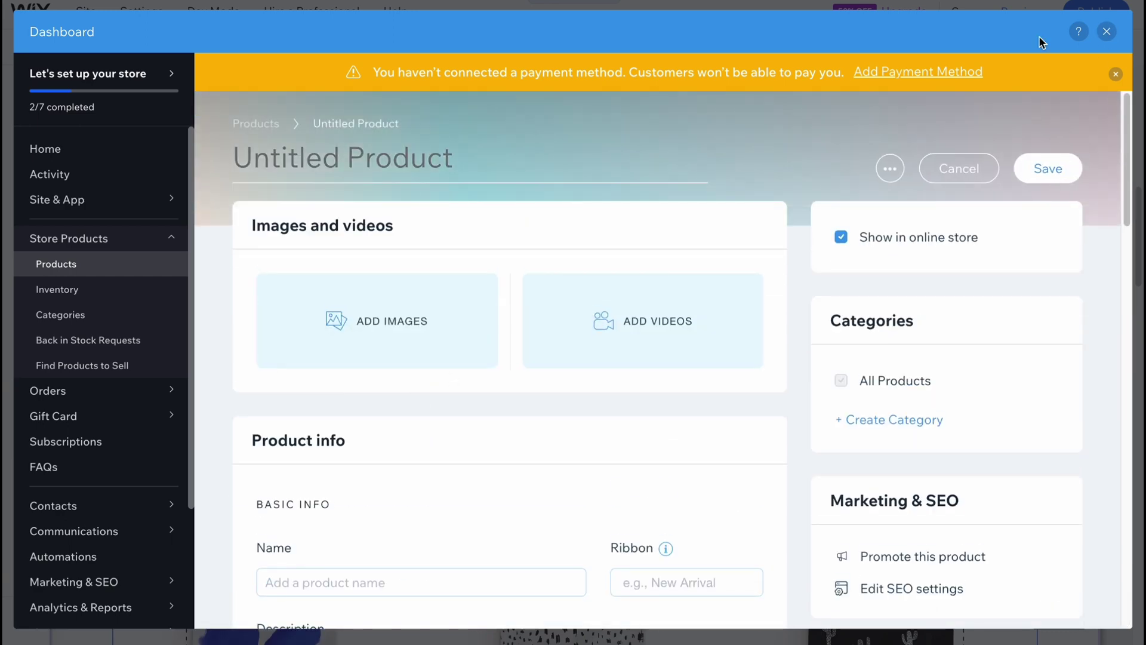
click(1045, 169)
Step: Close the Dashboard and list the Store Pages: Product Page, Shop, Cart Page, Thank You Page
click(1107, 32)
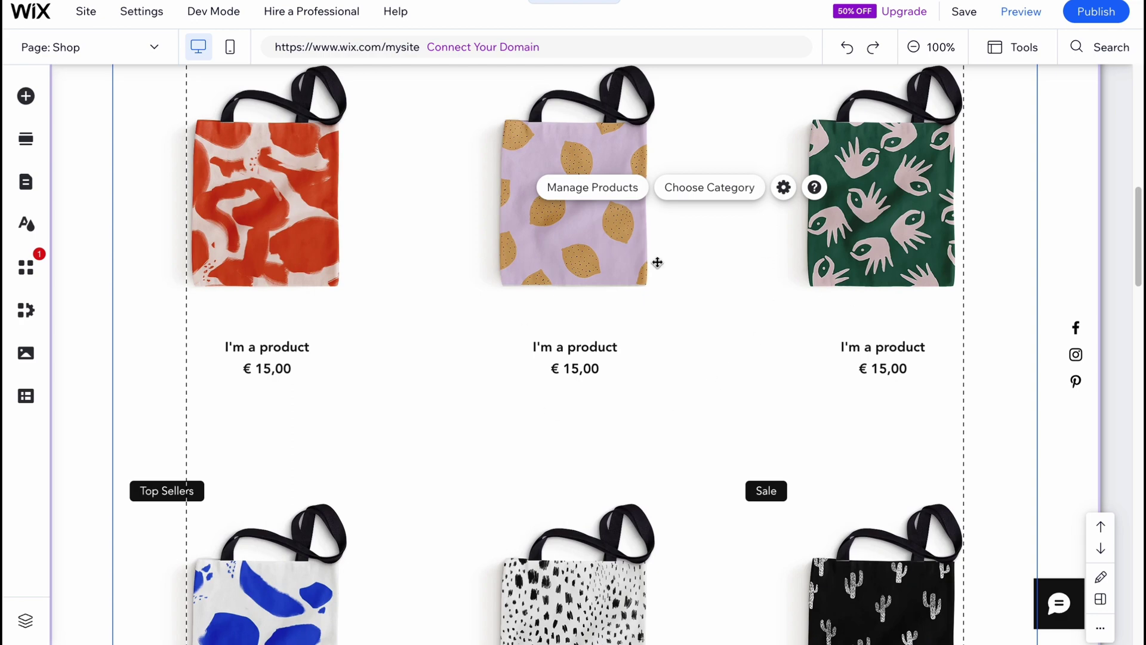
scroll(627, 338, down, 5)
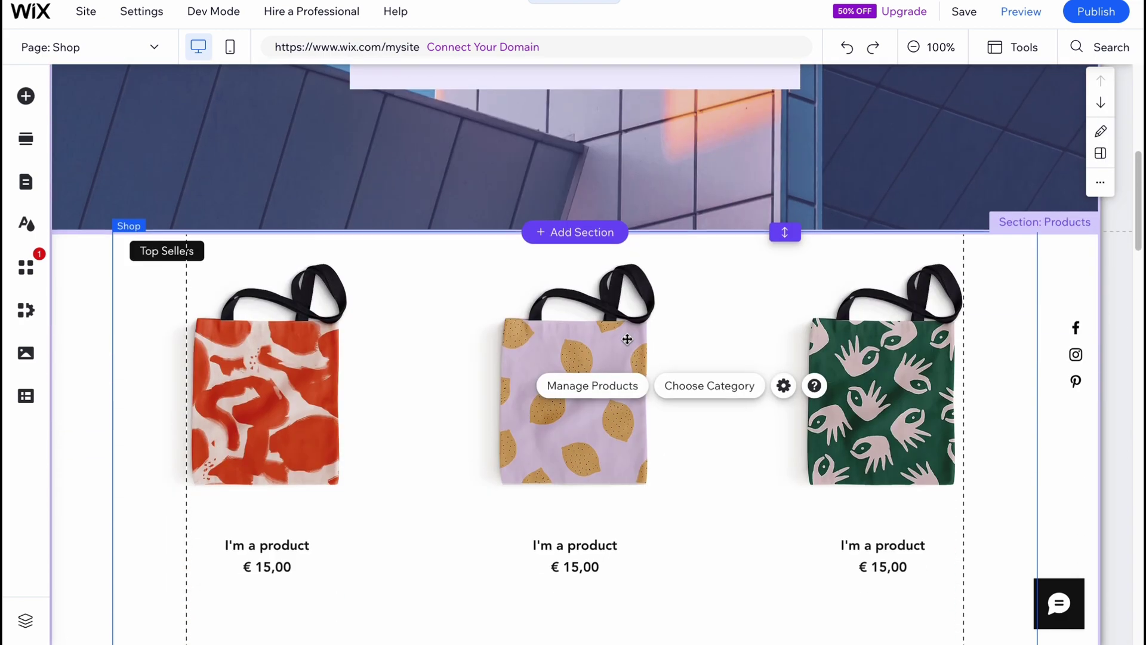
scroll(627, 338, down, 10)
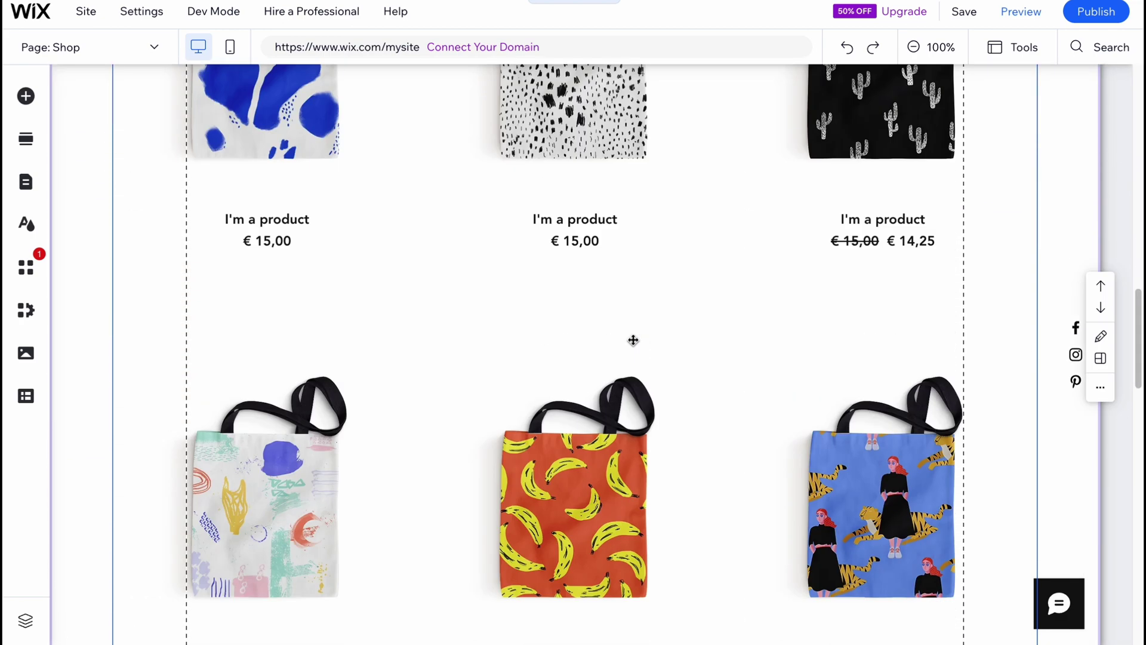
scroll(634, 340, down, 5)
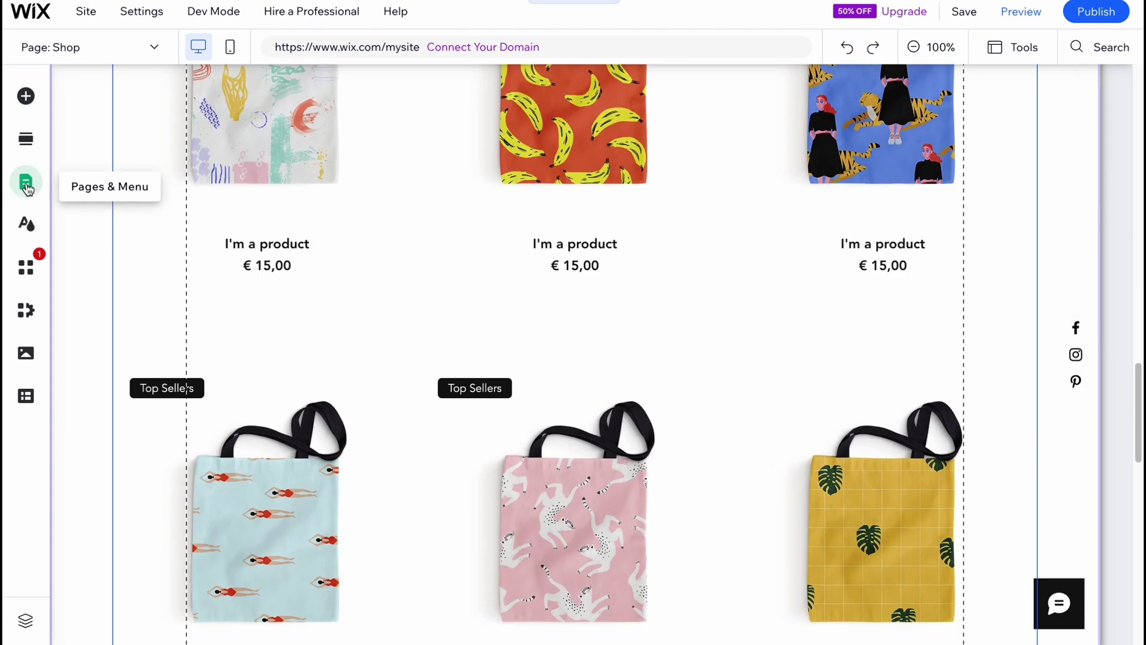
click(26, 185)
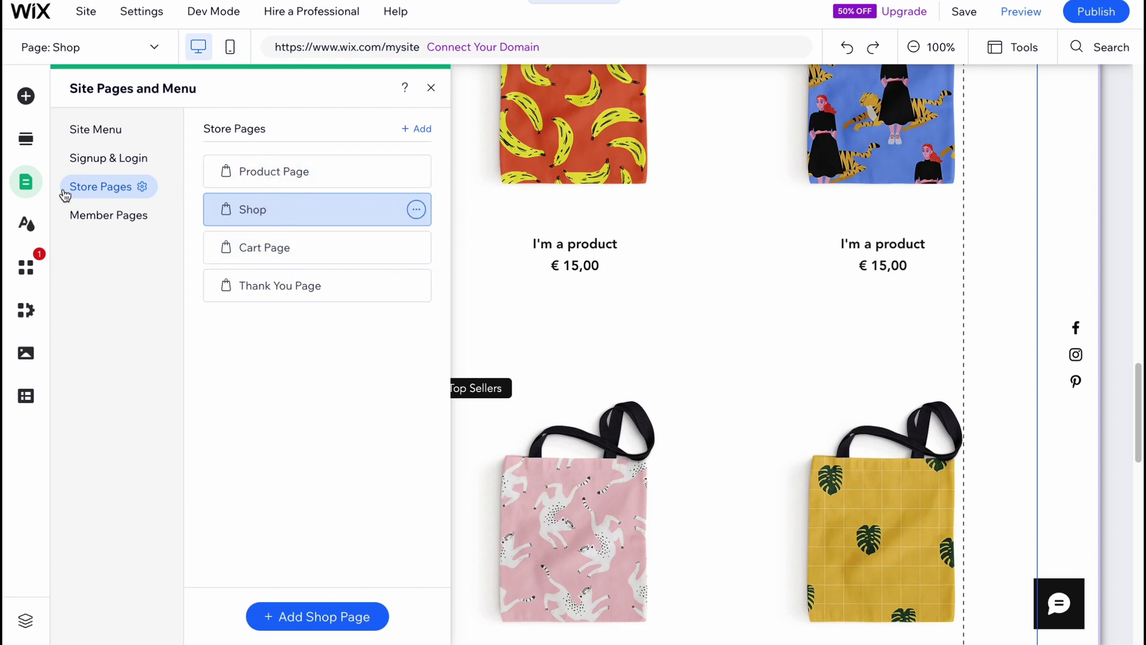
Step: Apply the Retro vibrant colour and text theme from Site Design, after trying Energetic
click(23, 231)
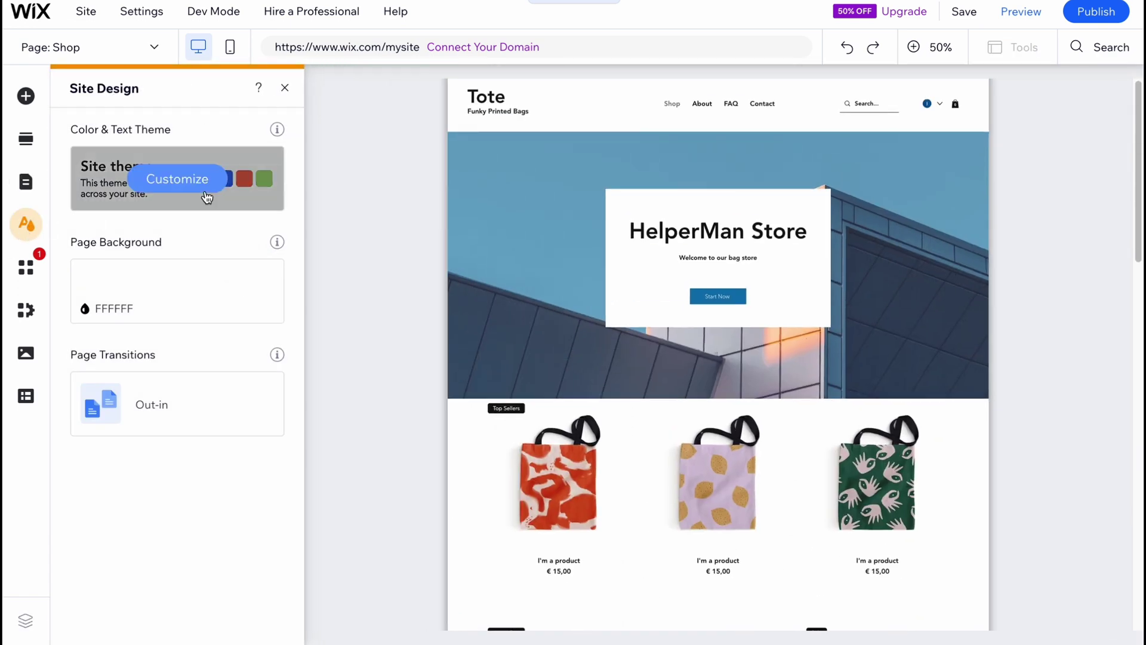
click(190, 181)
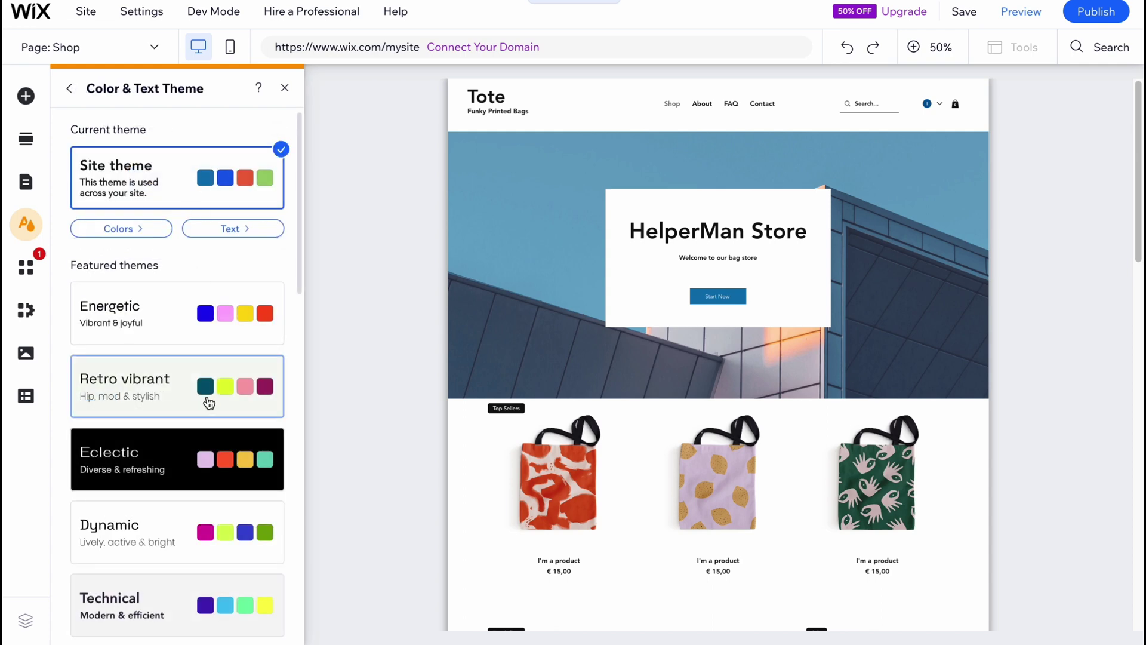
click(213, 394)
click(247, 285)
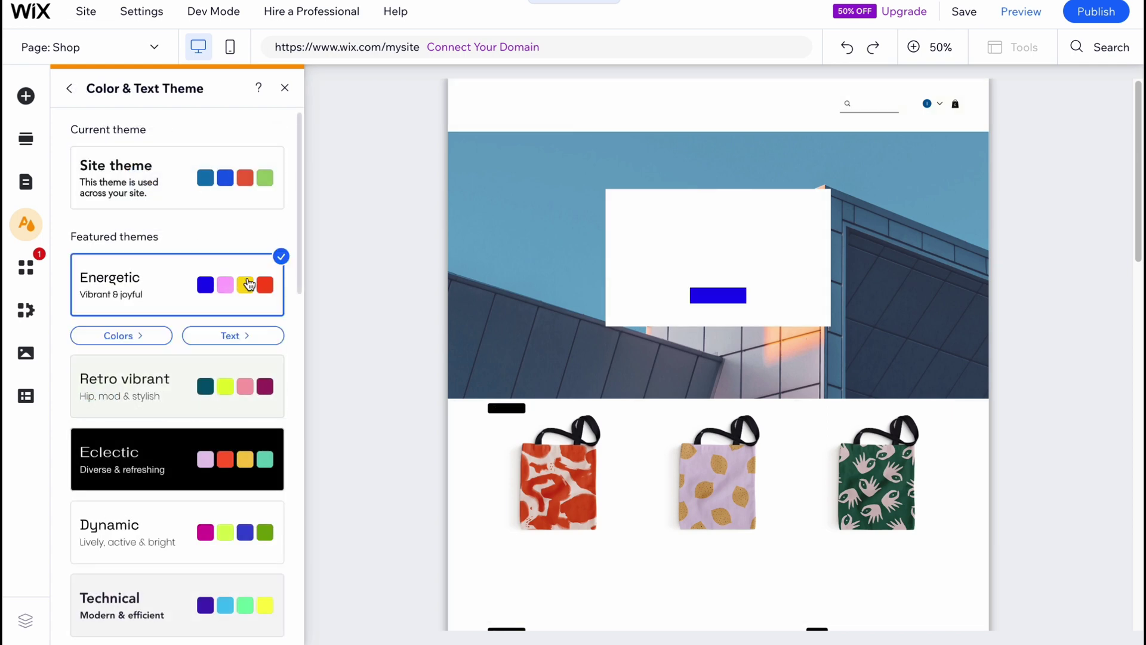
click(215, 406)
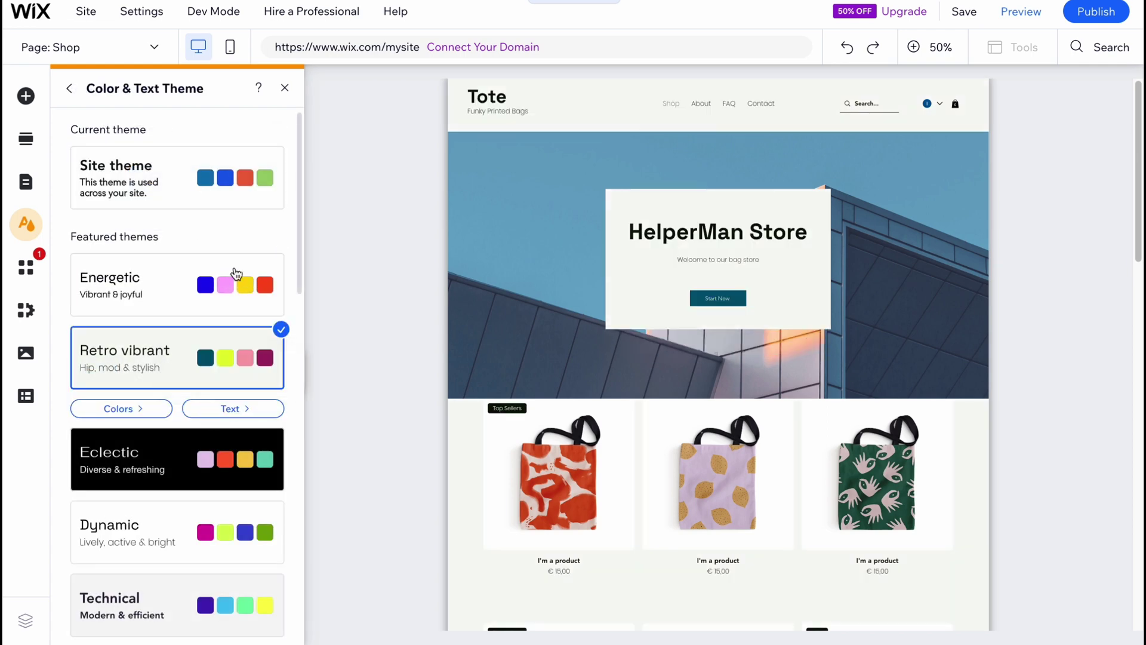
click(285, 87)
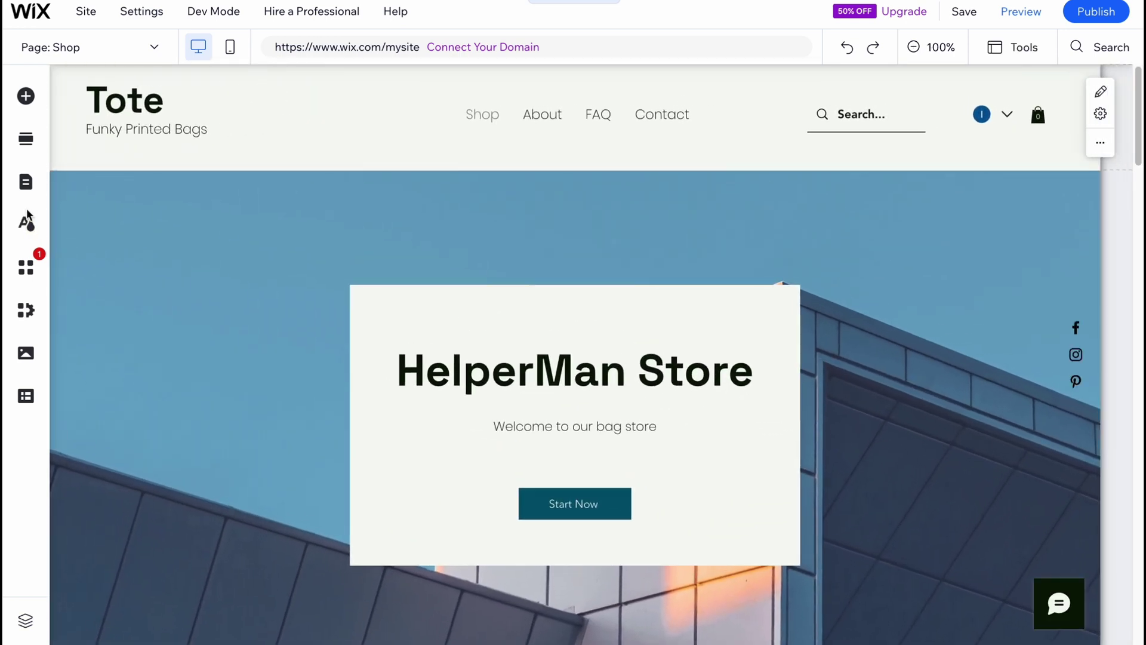
Step: Reopen Site Design to confirm the Retro vibrant theme, then close it and scroll the page
click(27, 226)
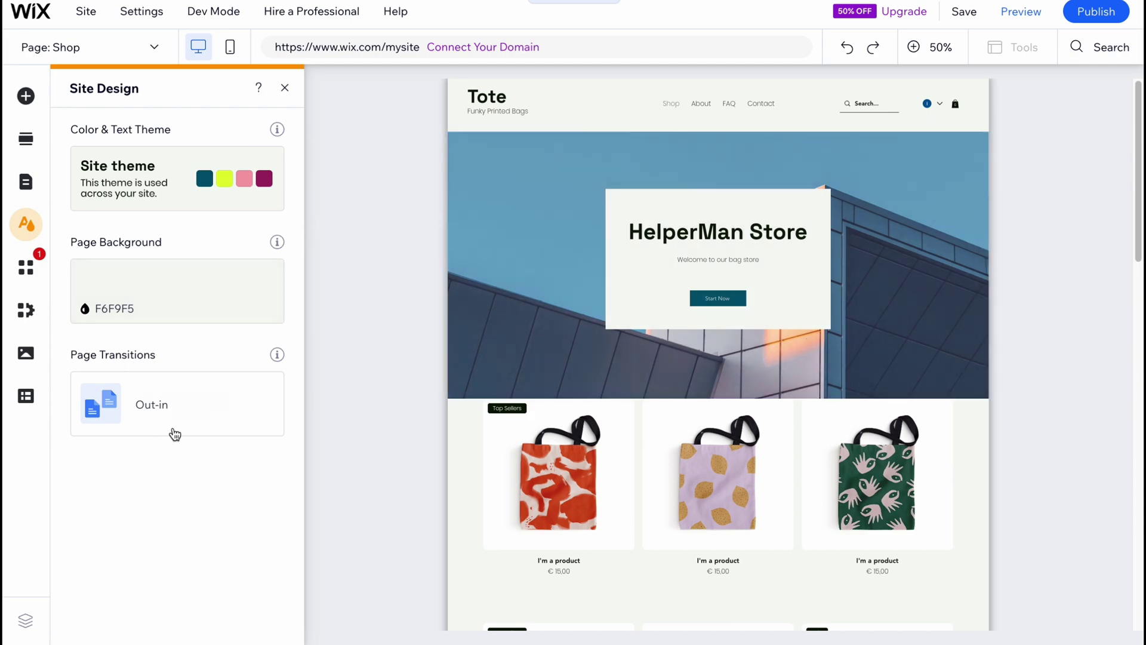
click(285, 89)
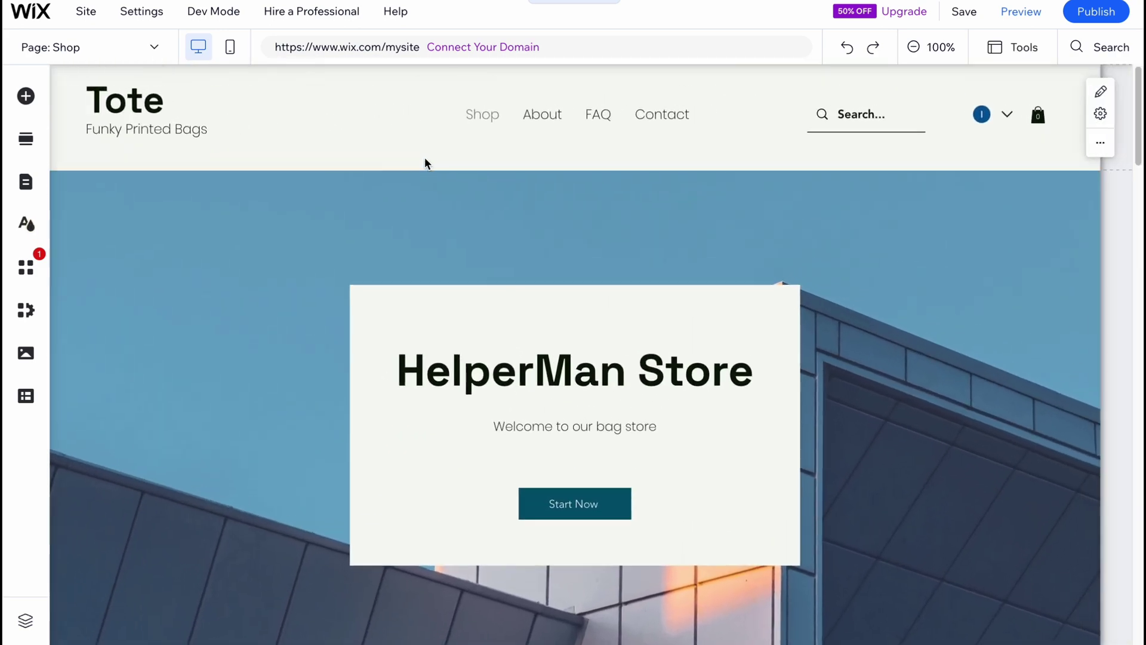
scroll(647, 375, down, 5)
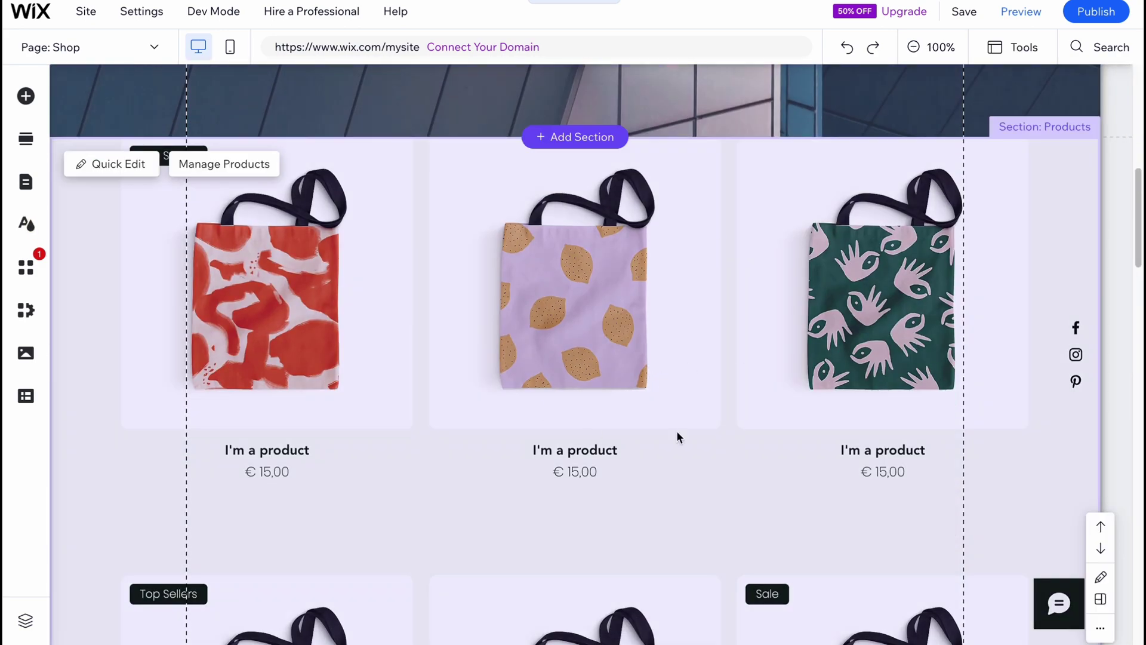
scroll(533, 381, down, 10)
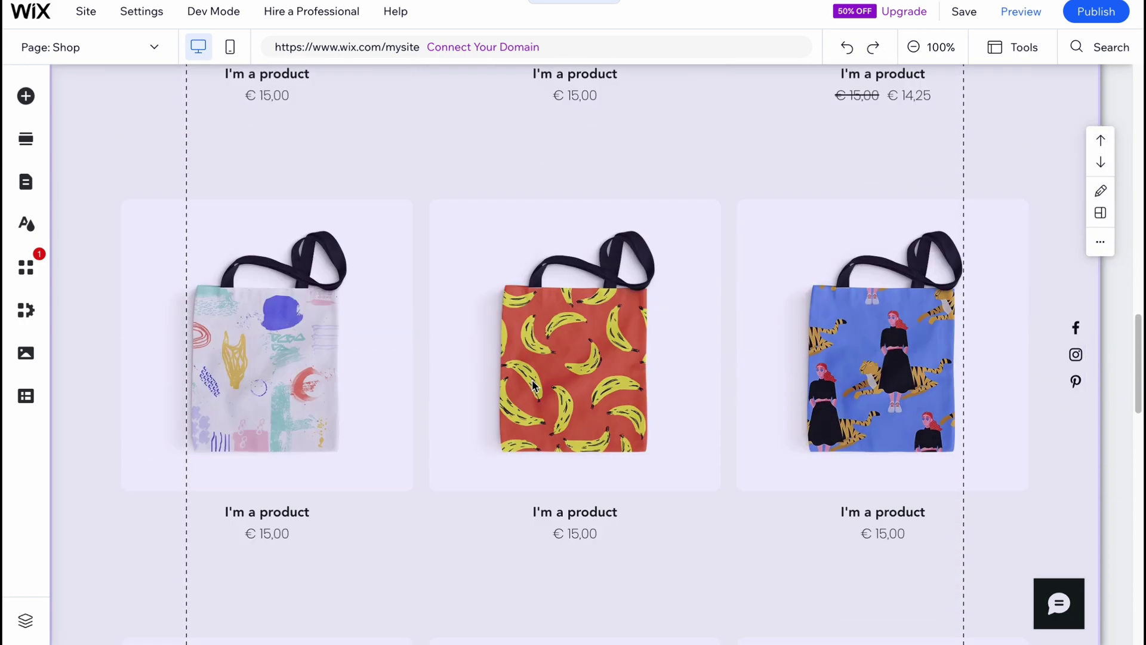
scroll(533, 385, up, 15)
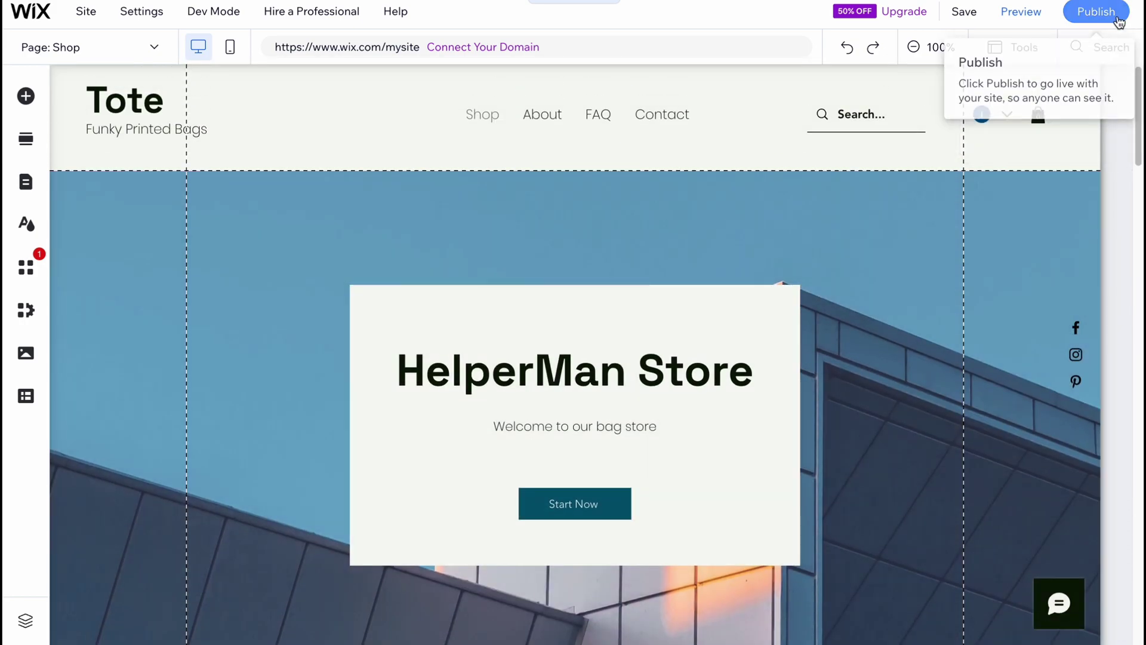
Step: Publish the site on the free Wix.com domain and open the live site
click(1107, 16)
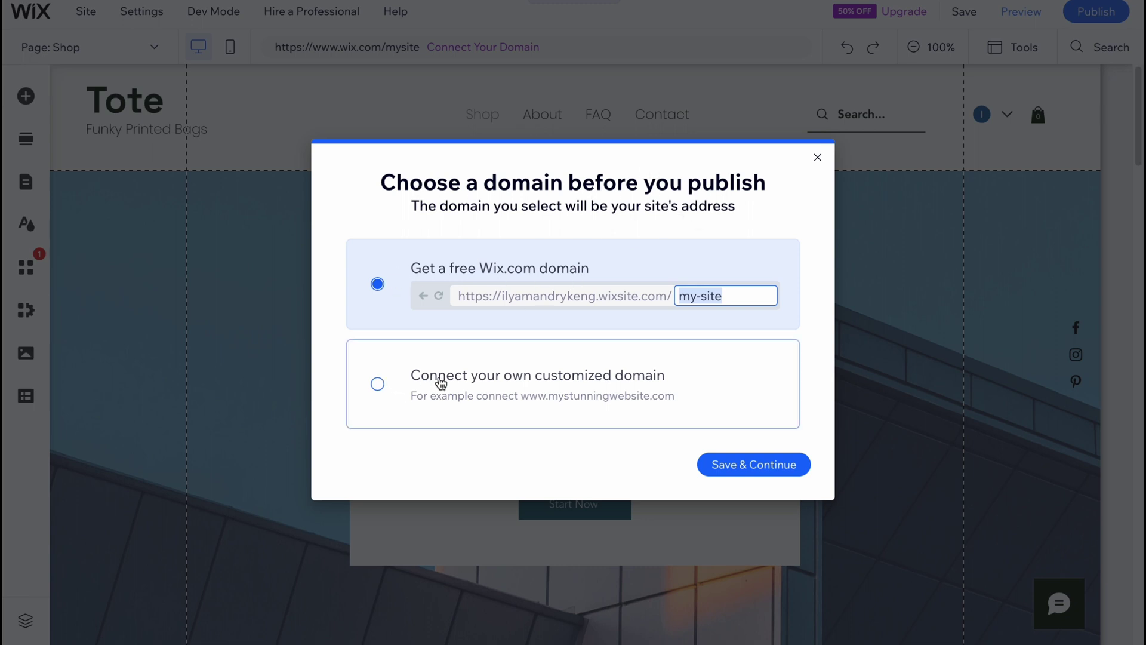
click(751, 468)
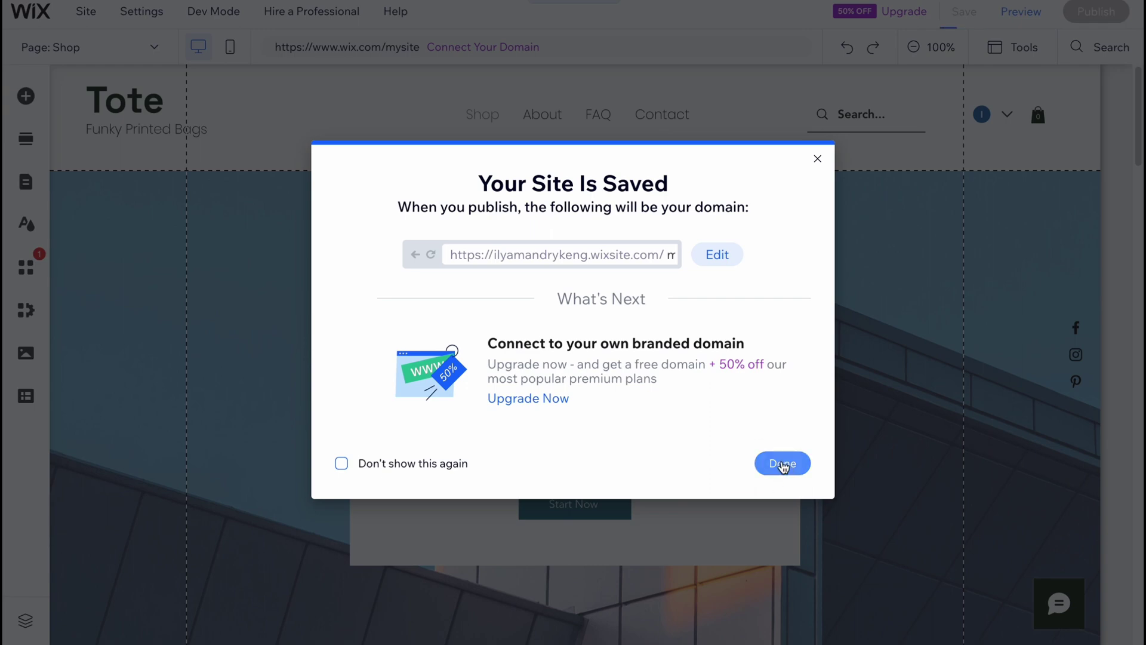
click(782, 465)
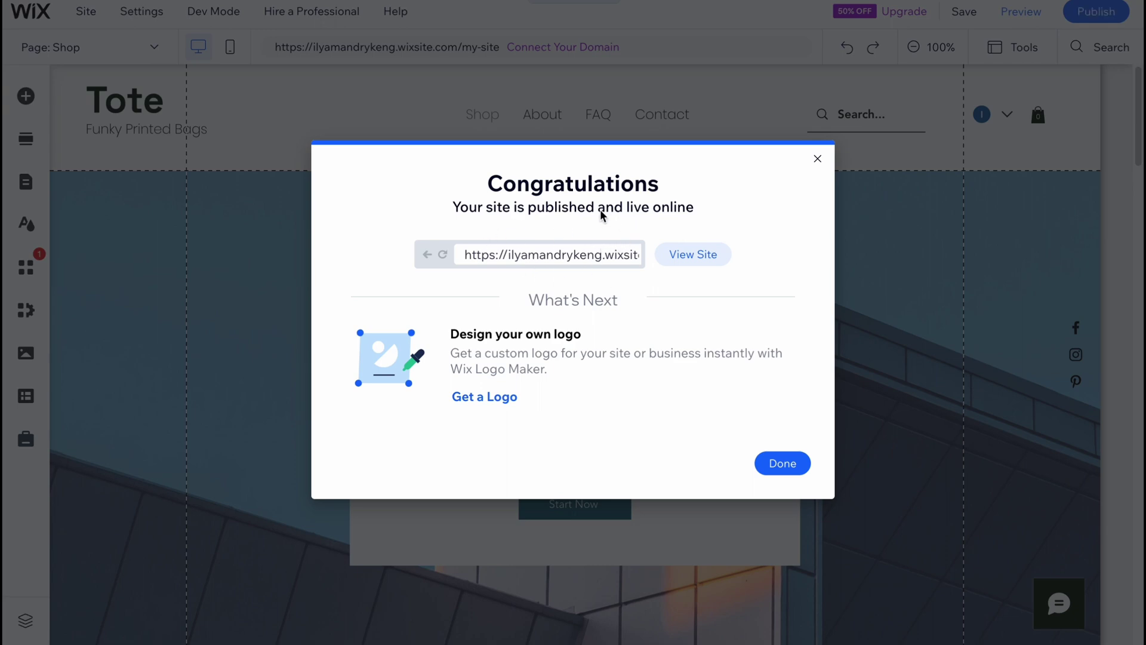
click(701, 256)
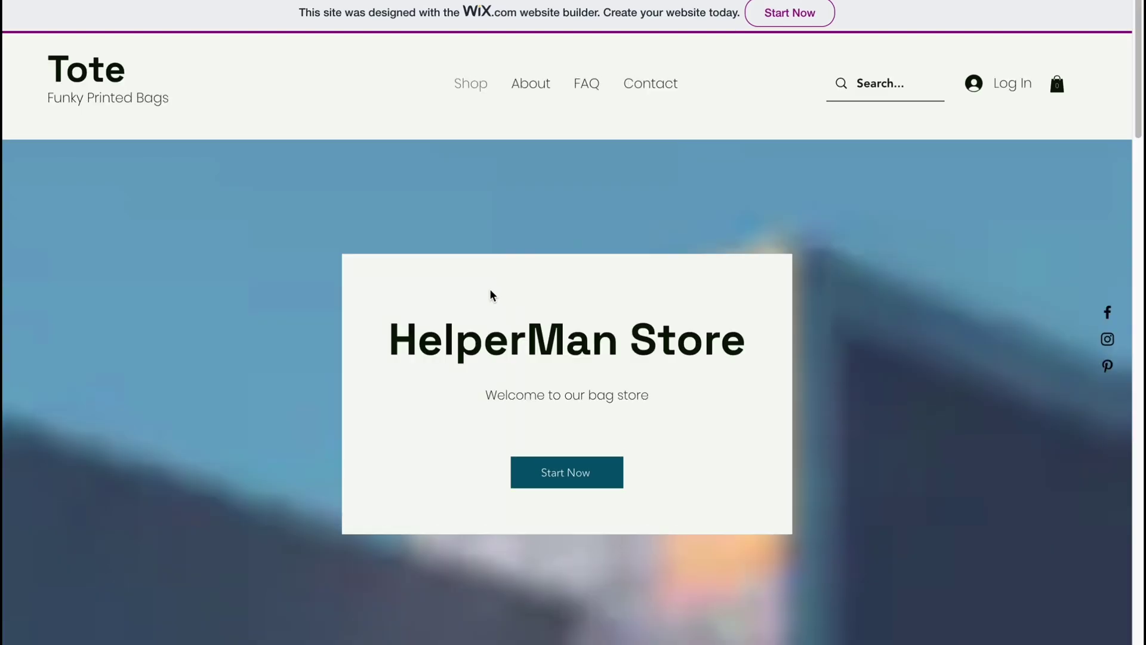
Step: Scroll through the live HelperMan Store's hero, tote-bag product grid and About section
scroll(478, 275, down, 5)
scroll(457, 261, up, 5)
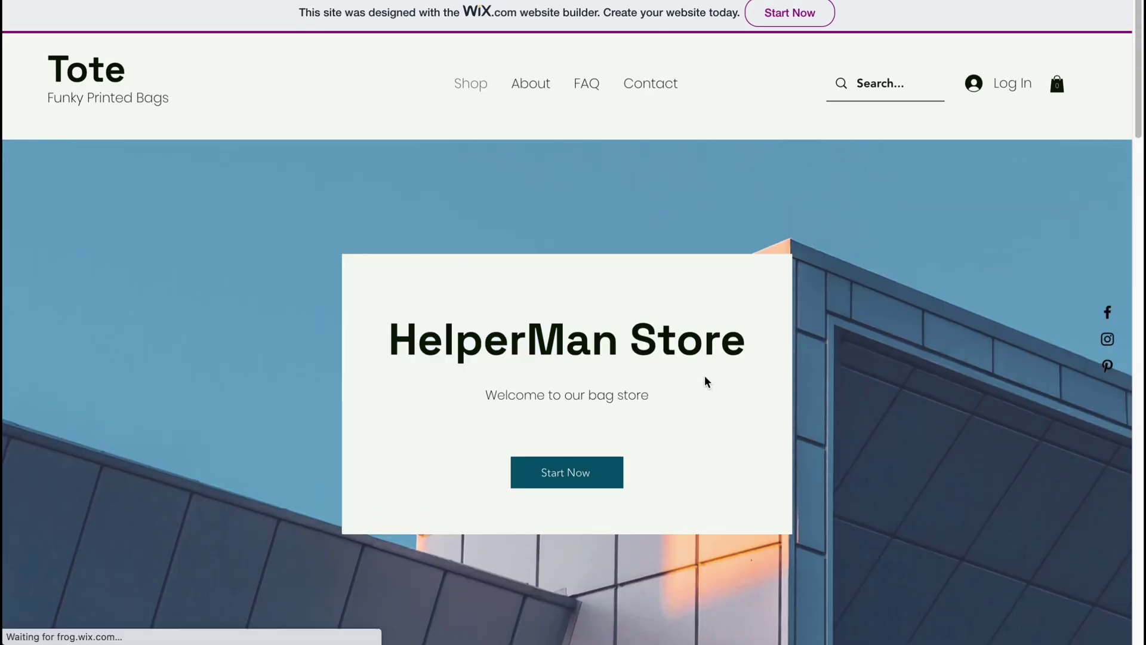
drag(481, 393, 681, 397)
scroll(655, 389, down, 7)
scroll(655, 389, down, 4)
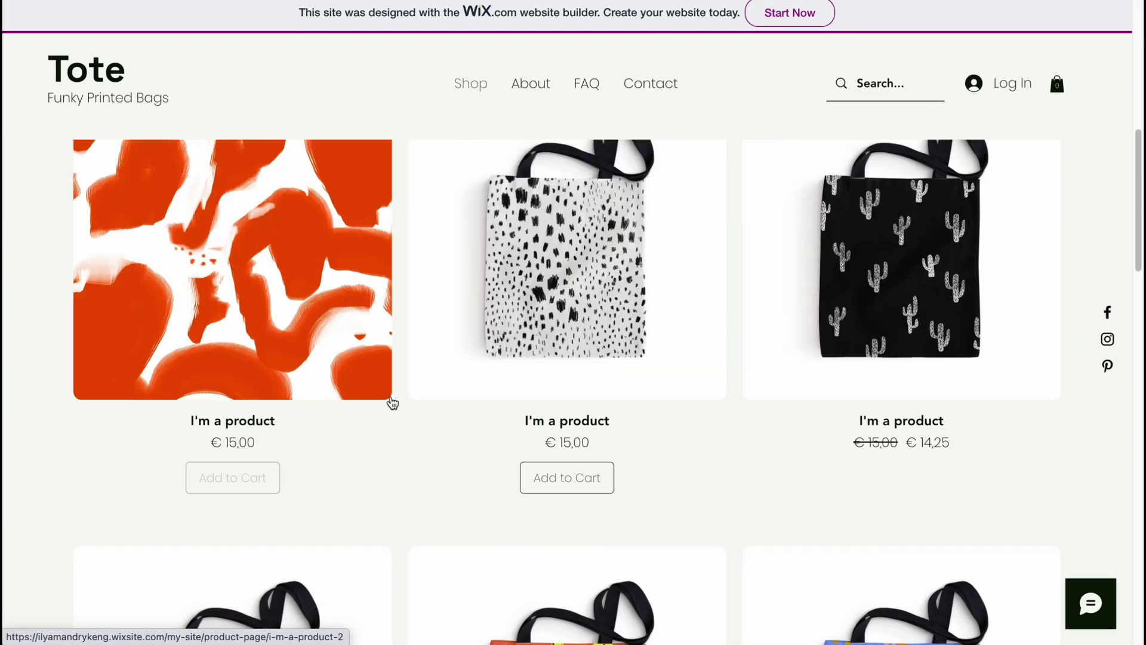
scroll(616, 427, down, 15)
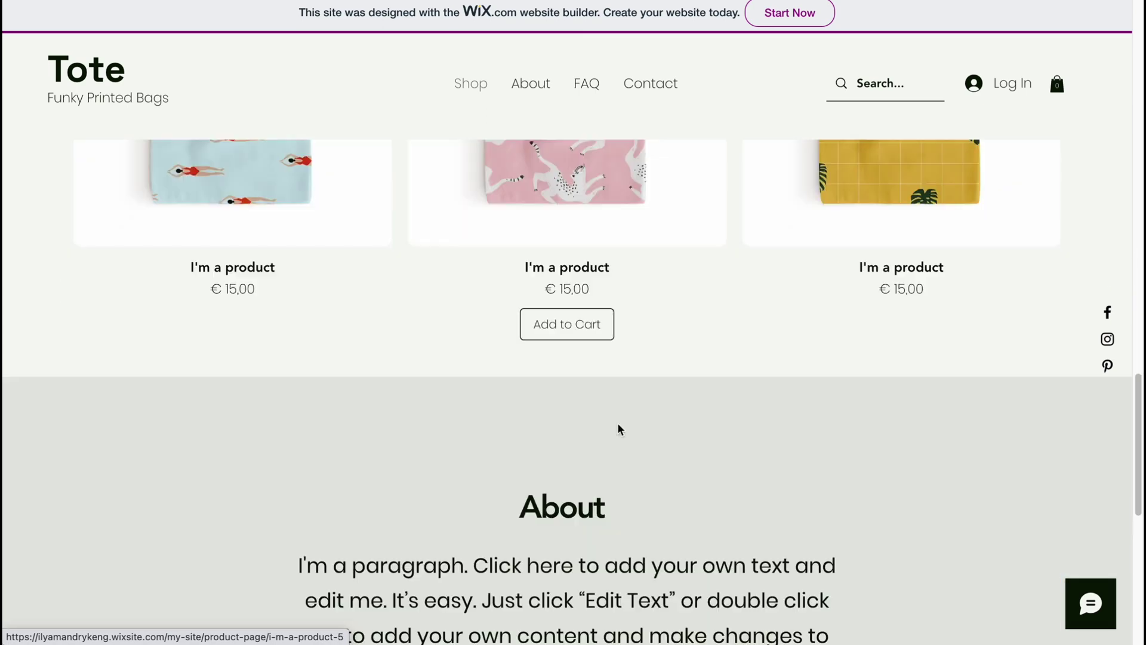
scroll(617, 352, up, 15)
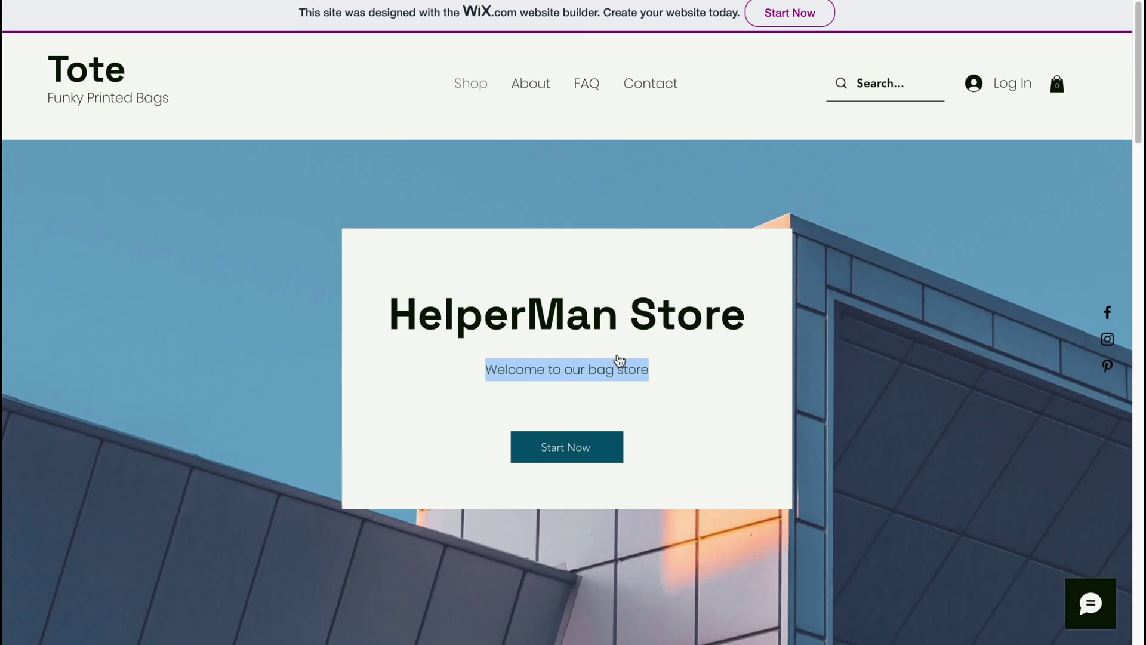
scroll(616, 355, down, 3)
scroll(616, 355, up, 3)
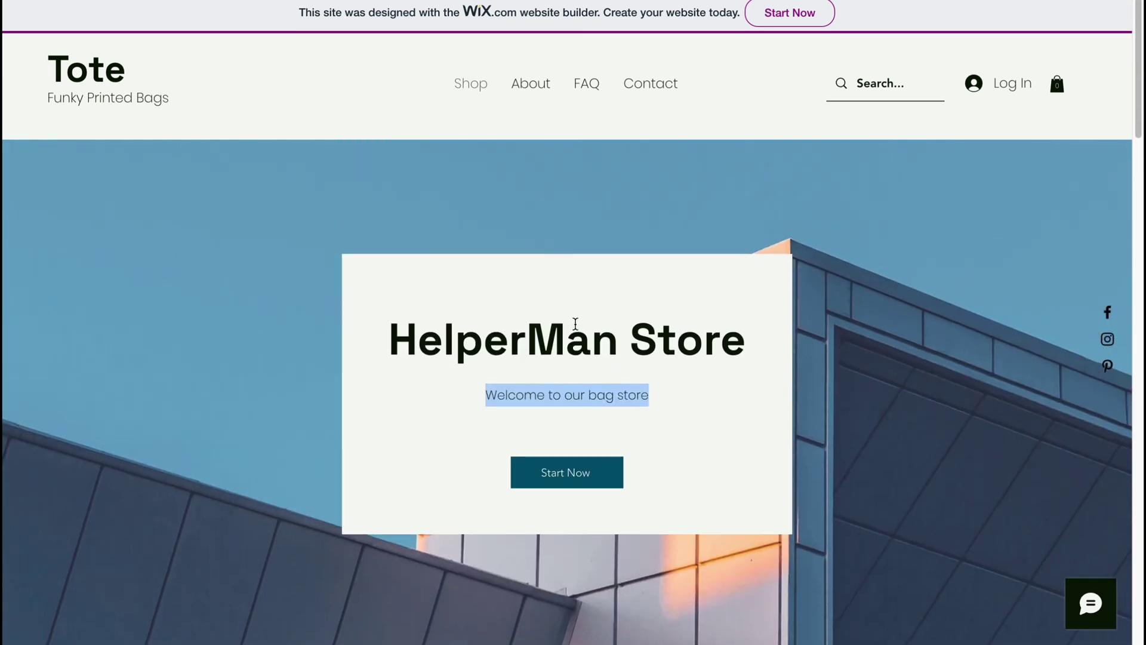
scroll(573, 319, down, 12)
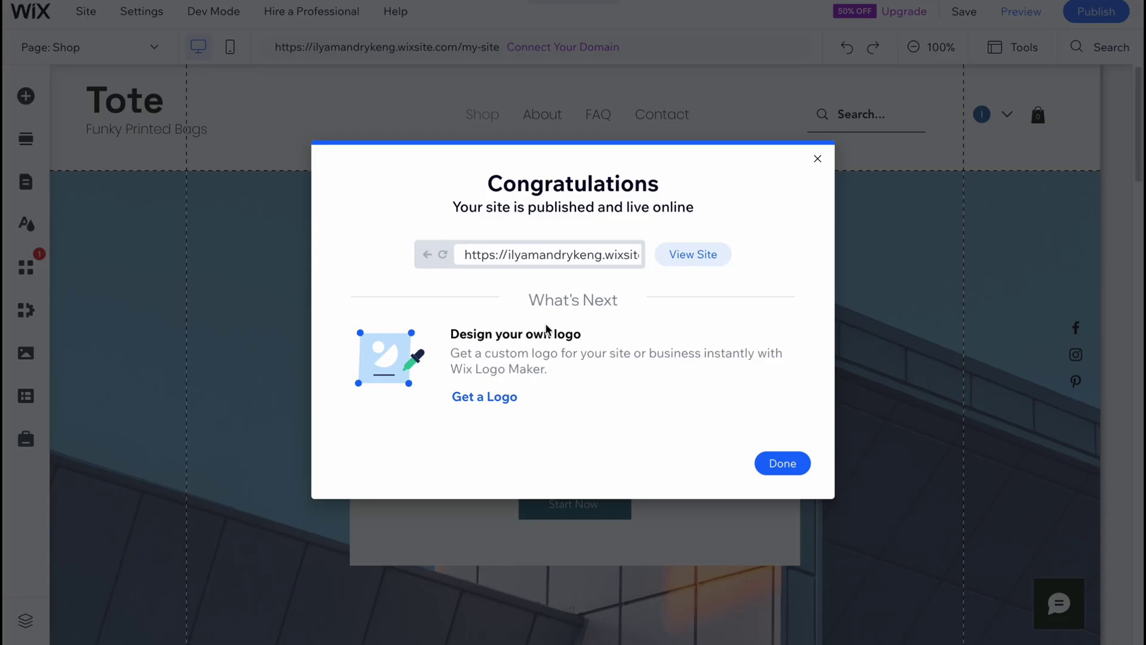
Step: Close the Congratulations and mobile-editing prompts, then go to the Dashboard
click(817, 159)
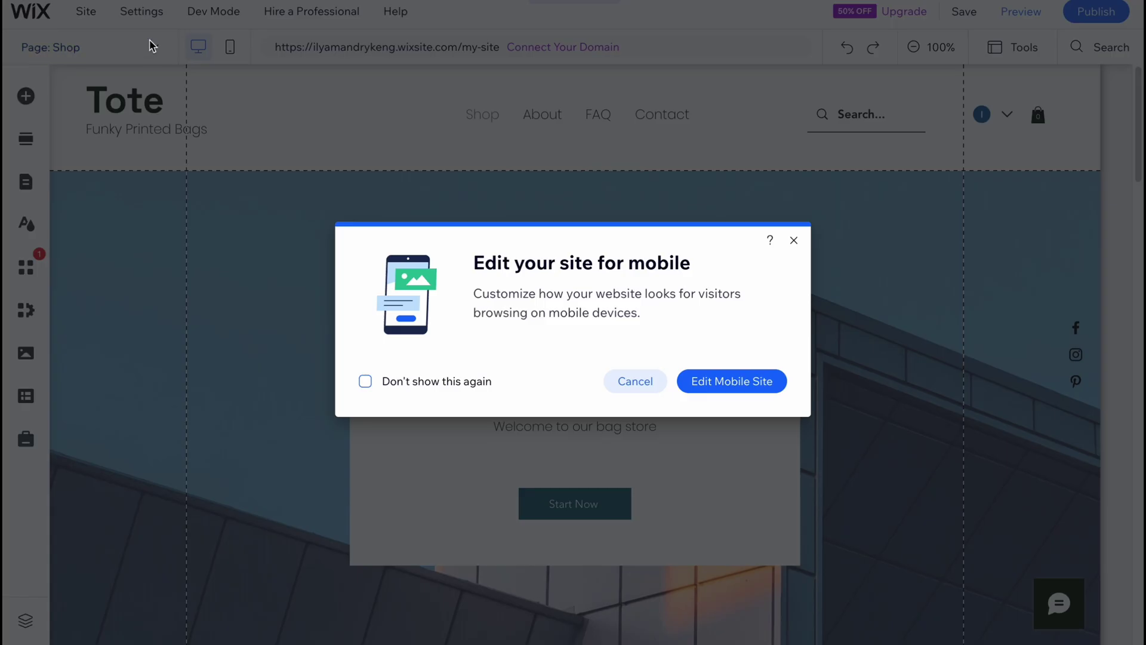
click(793, 240)
click(24, 18)
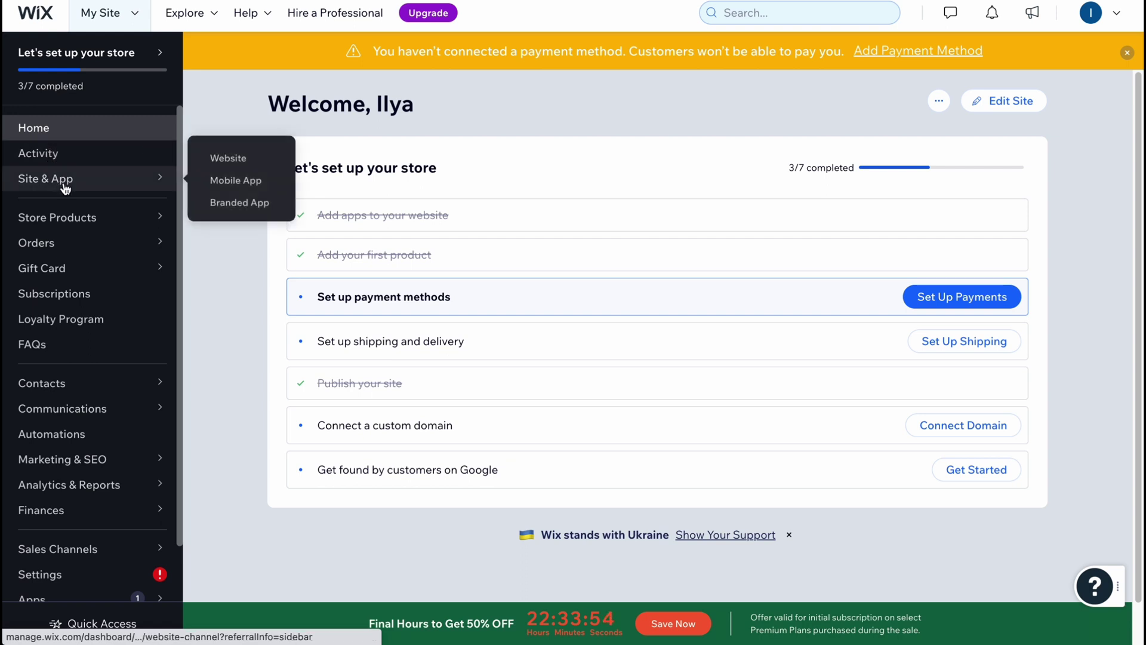
Step: Open Marketing Home via Marketing & SEO in the Dashboard sidebar
mouse_move(93, 226)
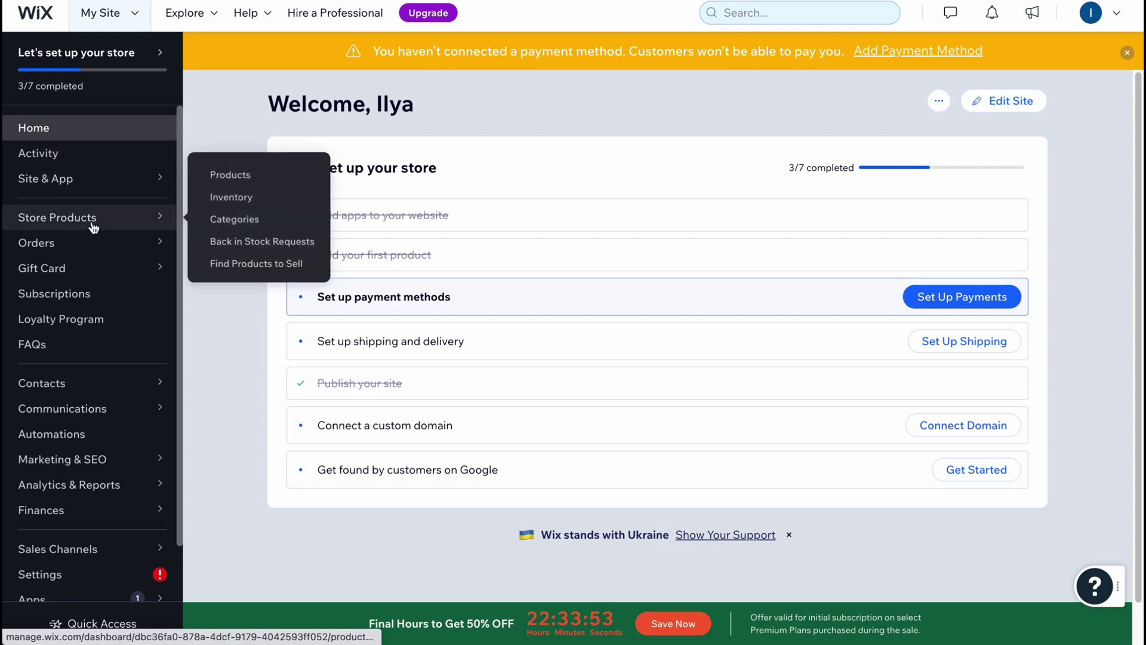
mouse_move(52, 247)
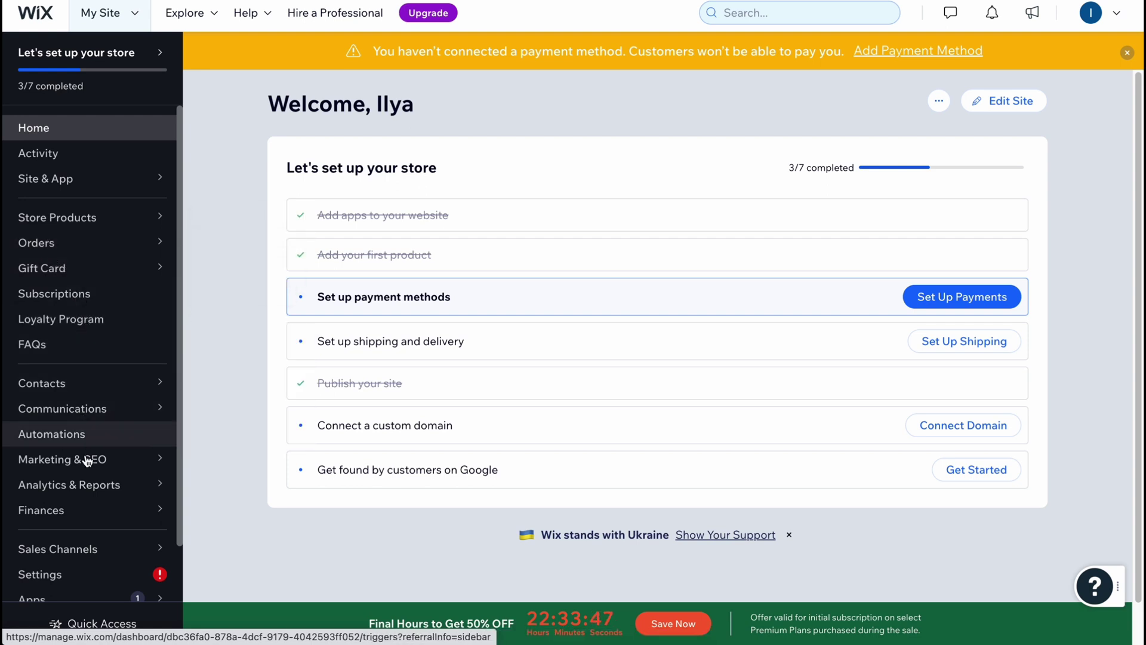
mouse_move(83, 464)
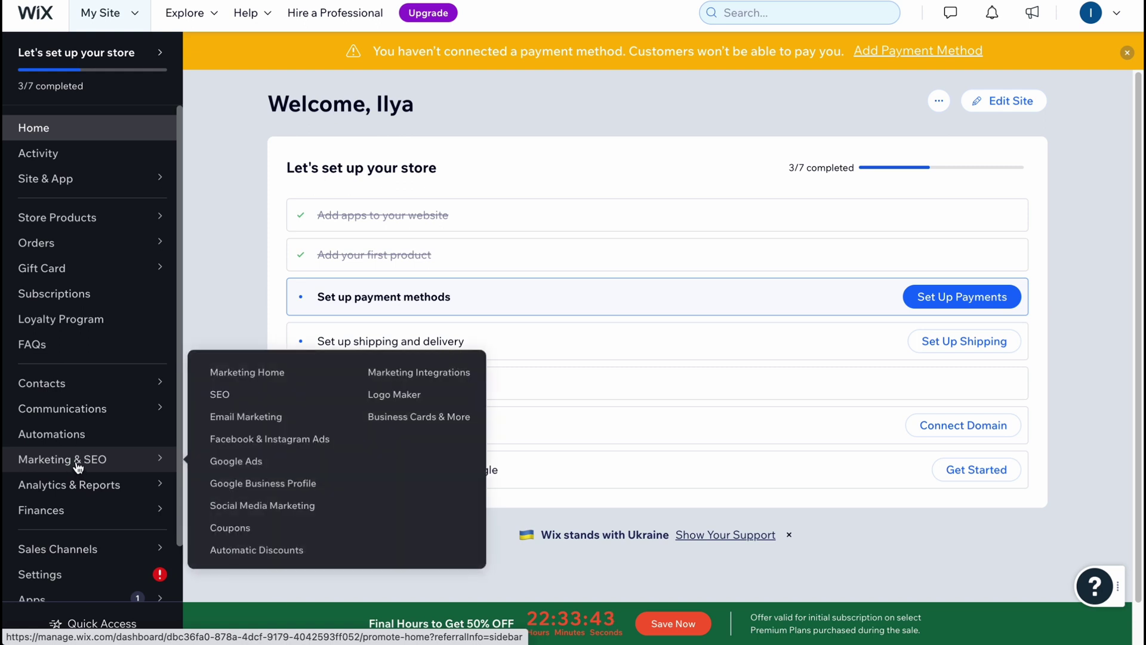
click(78, 465)
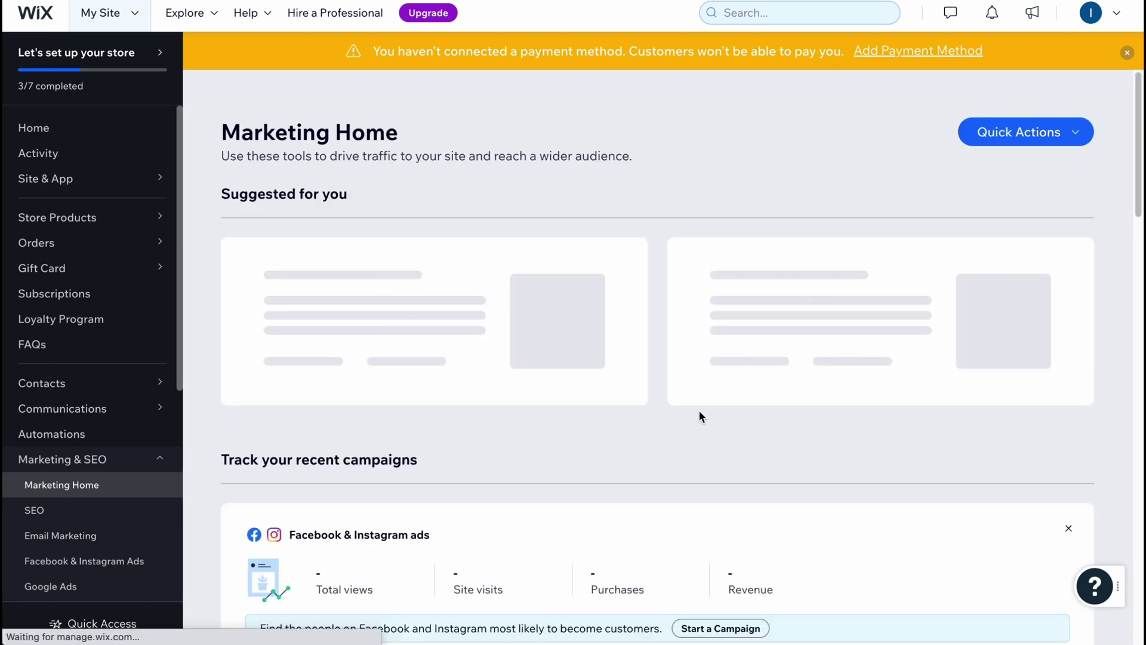
scroll(681, 434, down, 2)
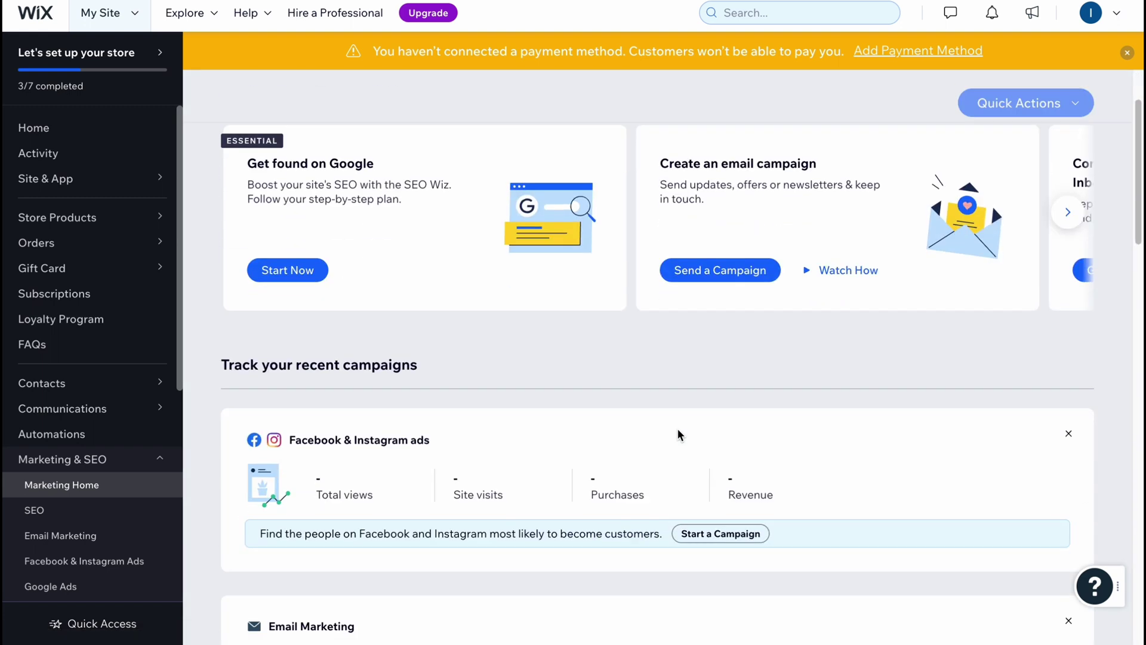
scroll(679, 435, down, 1)
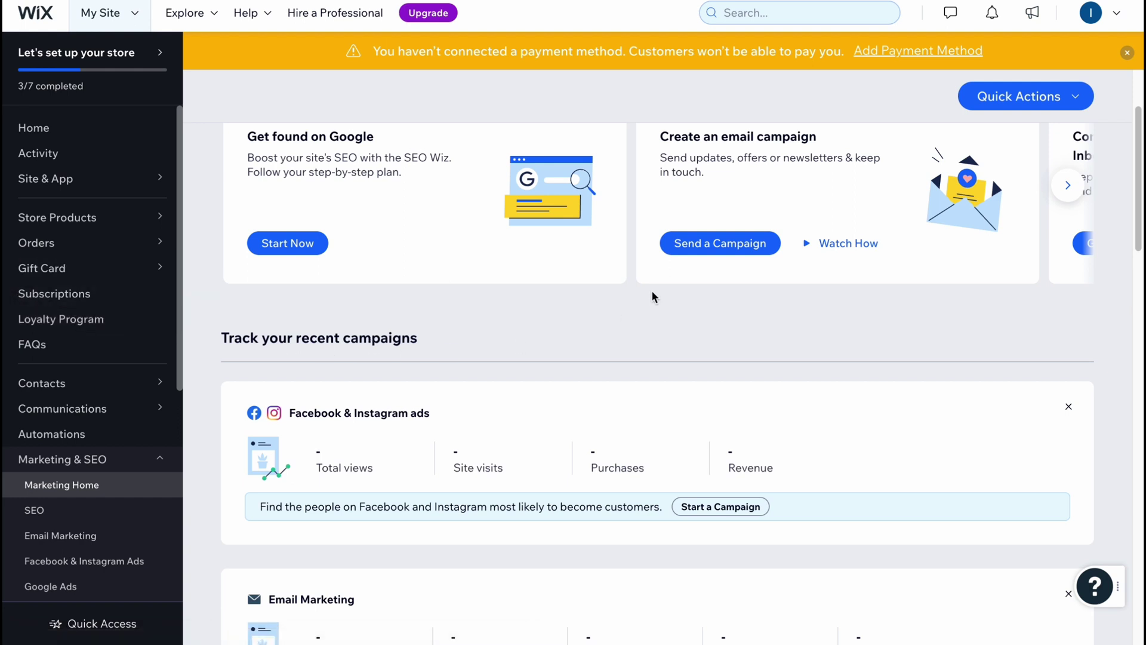
scroll(782, 374, up, 3)
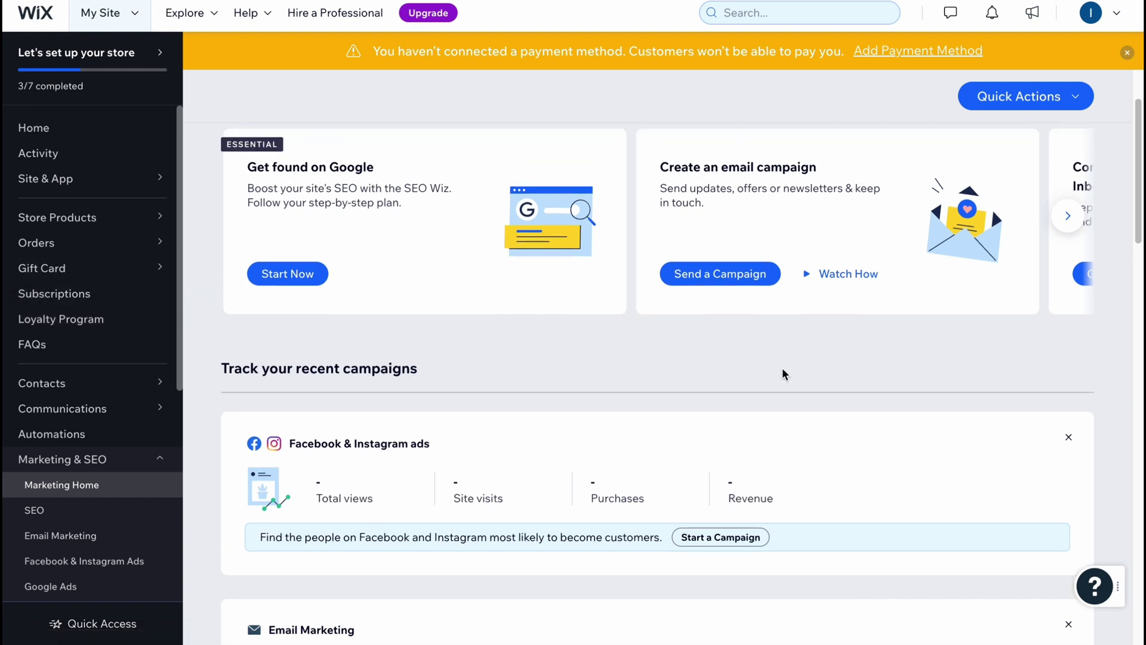